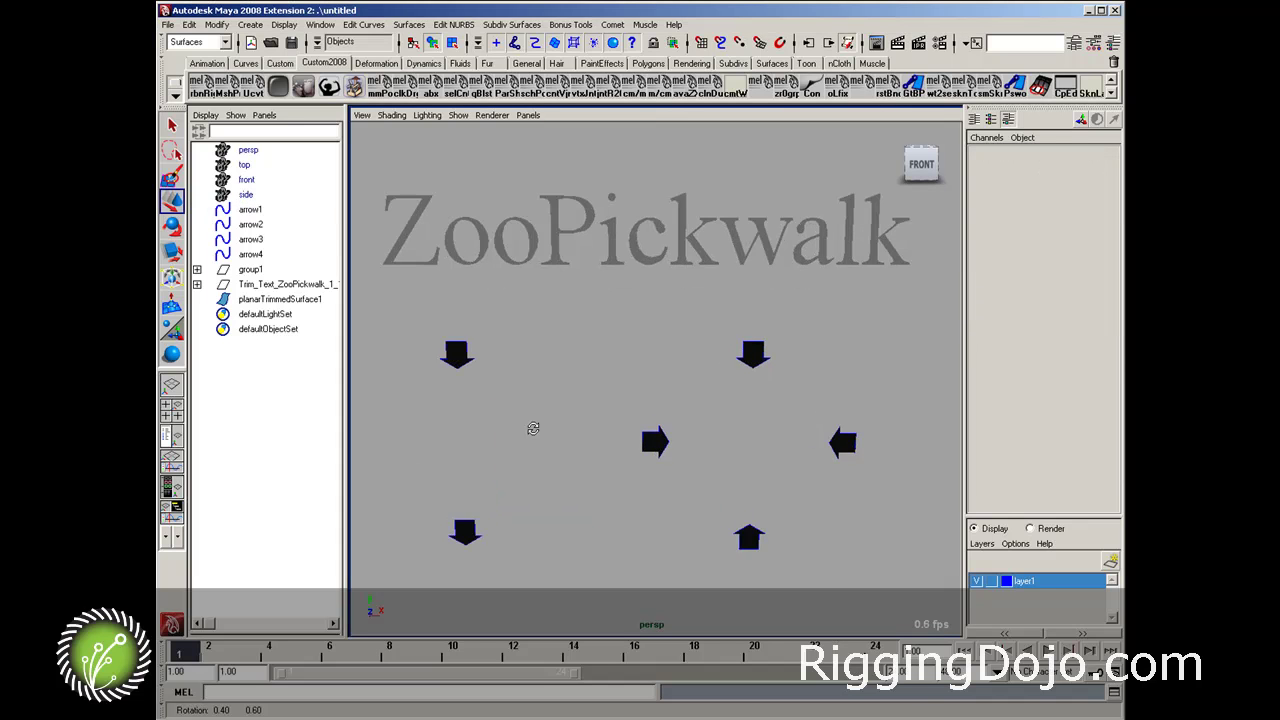
alt+right_drag(533, 428, 555, 273)
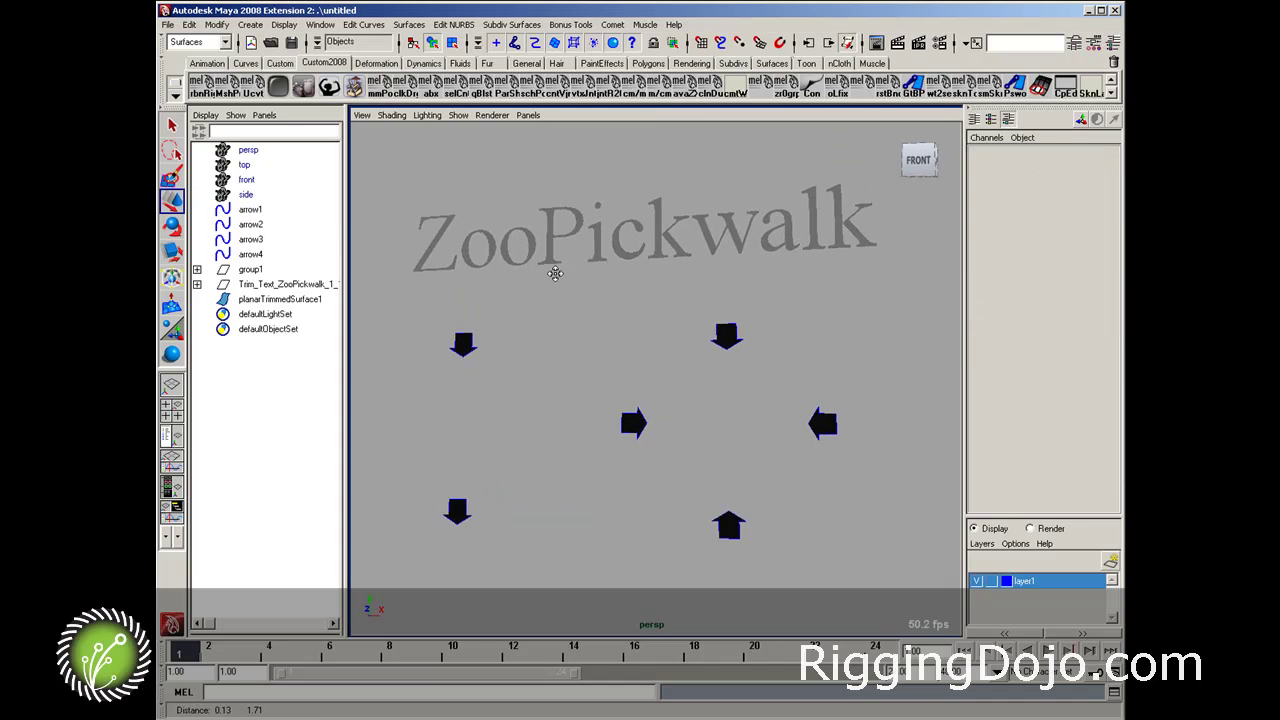
alt+drag(614, 383, 643, 390)
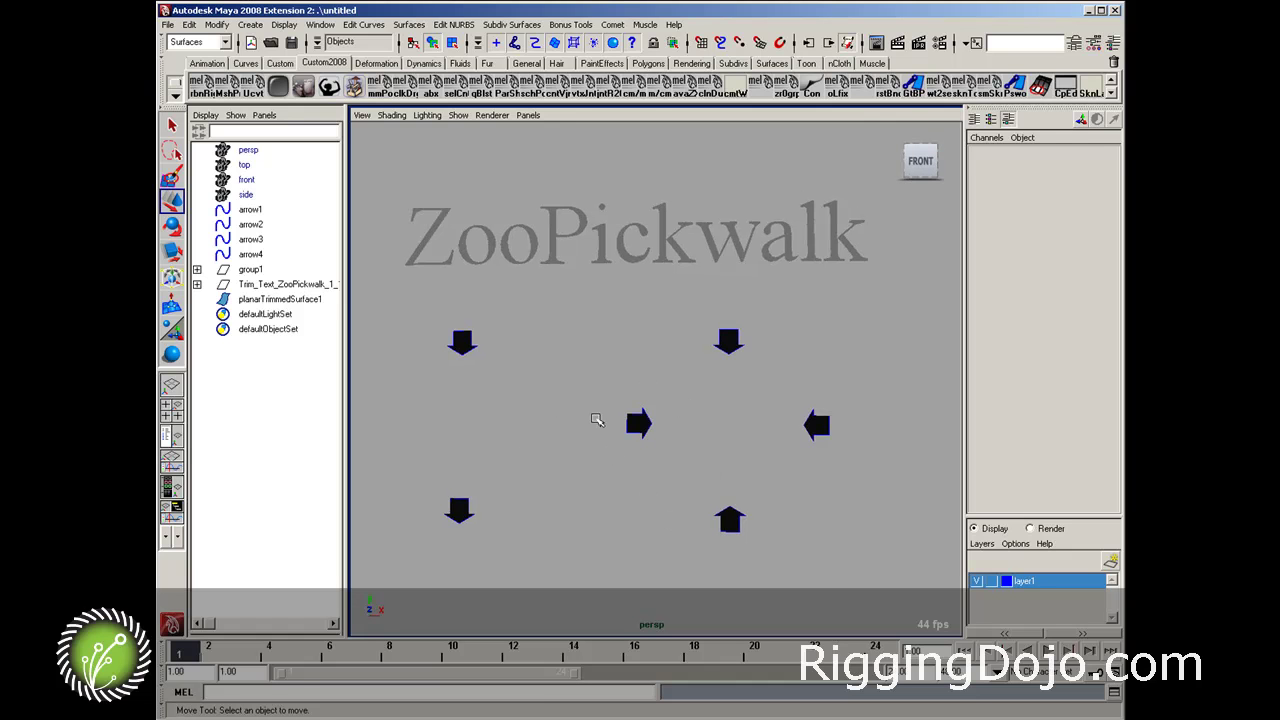
alt+right_drag(597, 420, 568, 389)
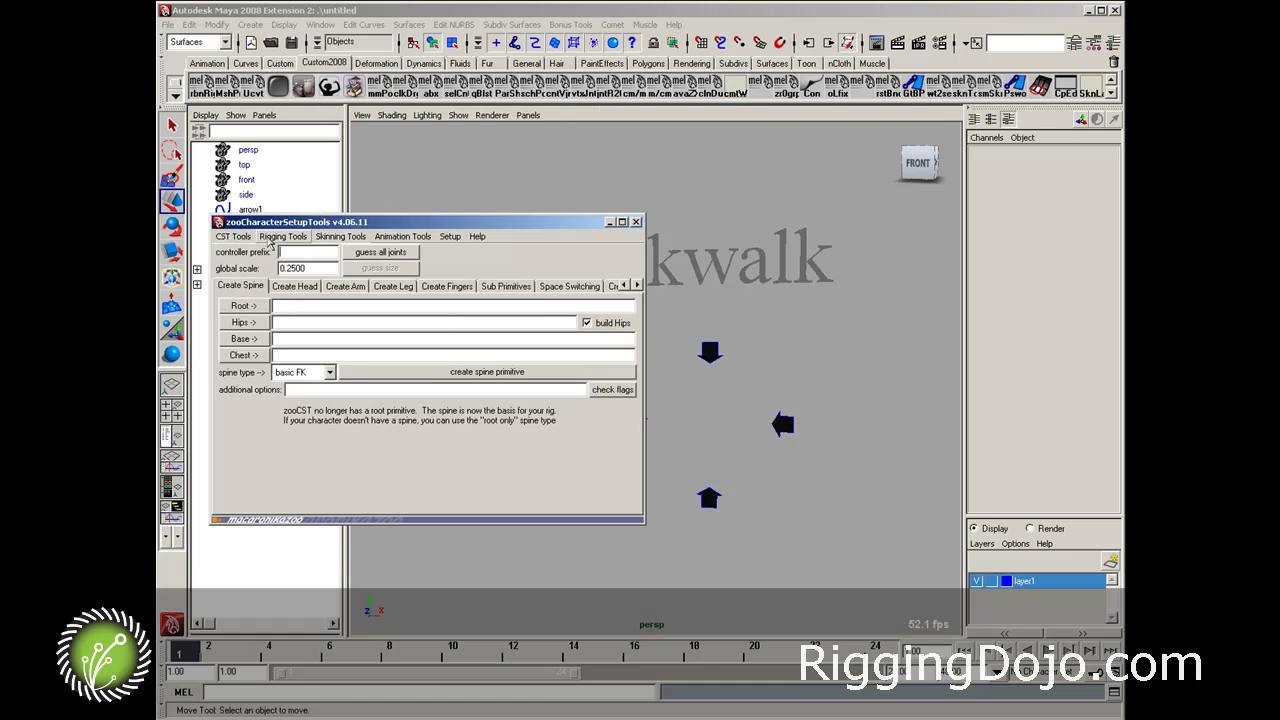
Step: Open the Pickwalk Author from the character setup tools, close the tips and setup windows, and place it above the arrows
click(272, 239)
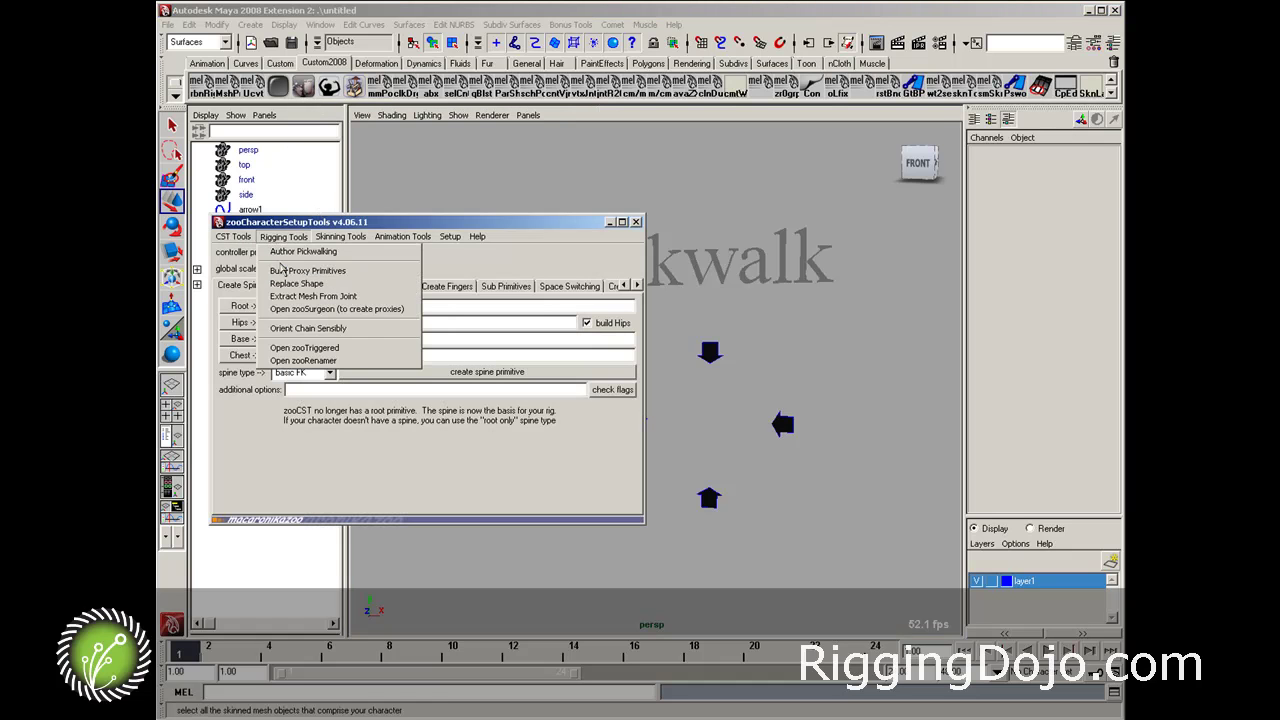
click(290, 252)
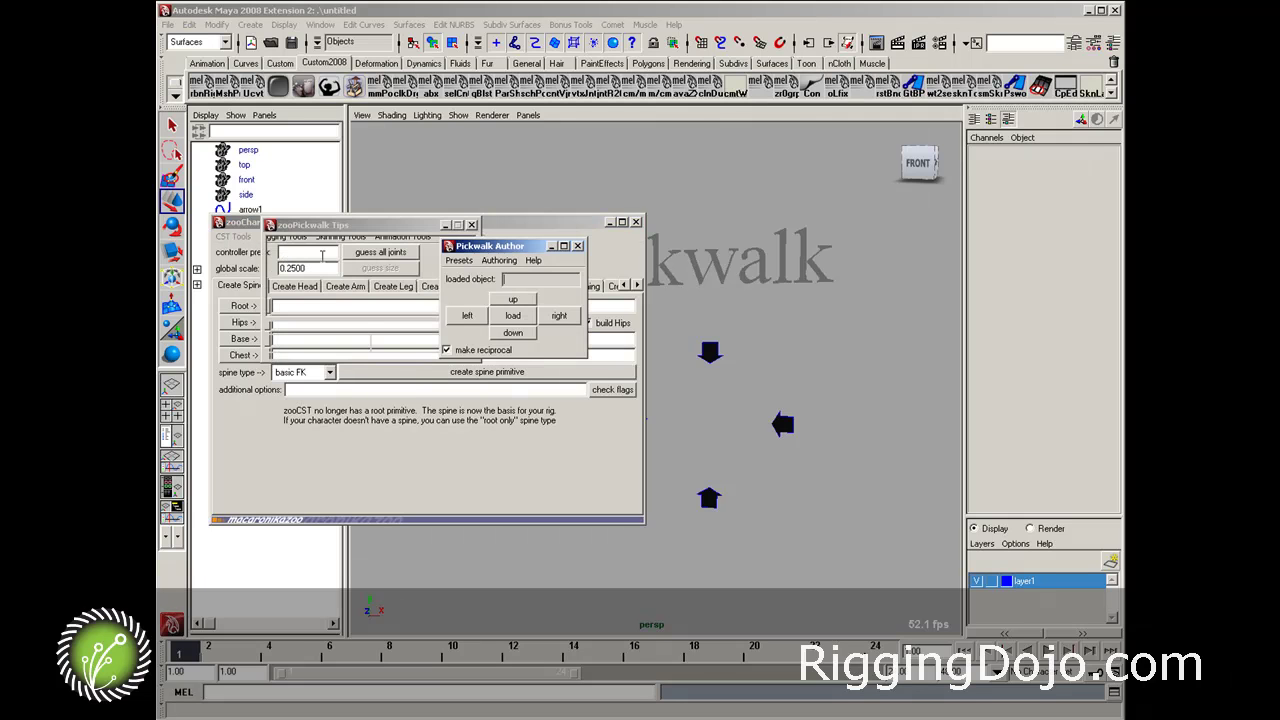
click(424, 344)
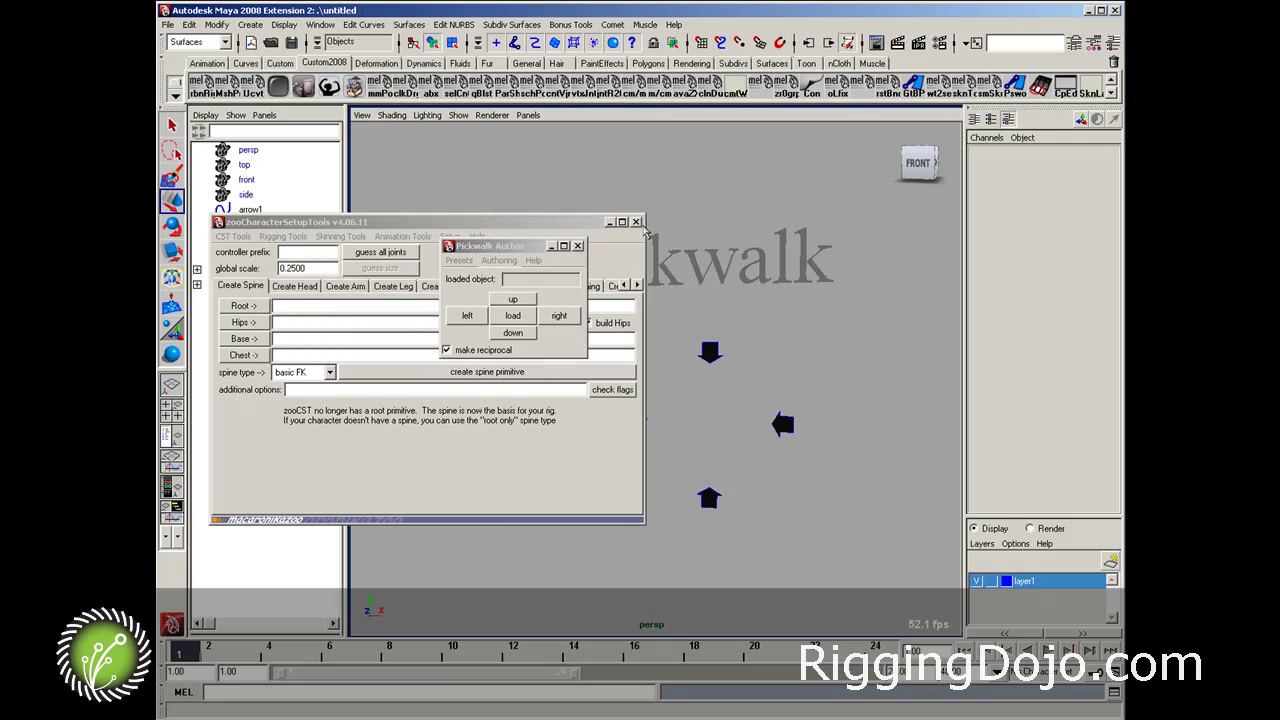
click(639, 224)
click(521, 250)
drag(523, 256, 498, 144)
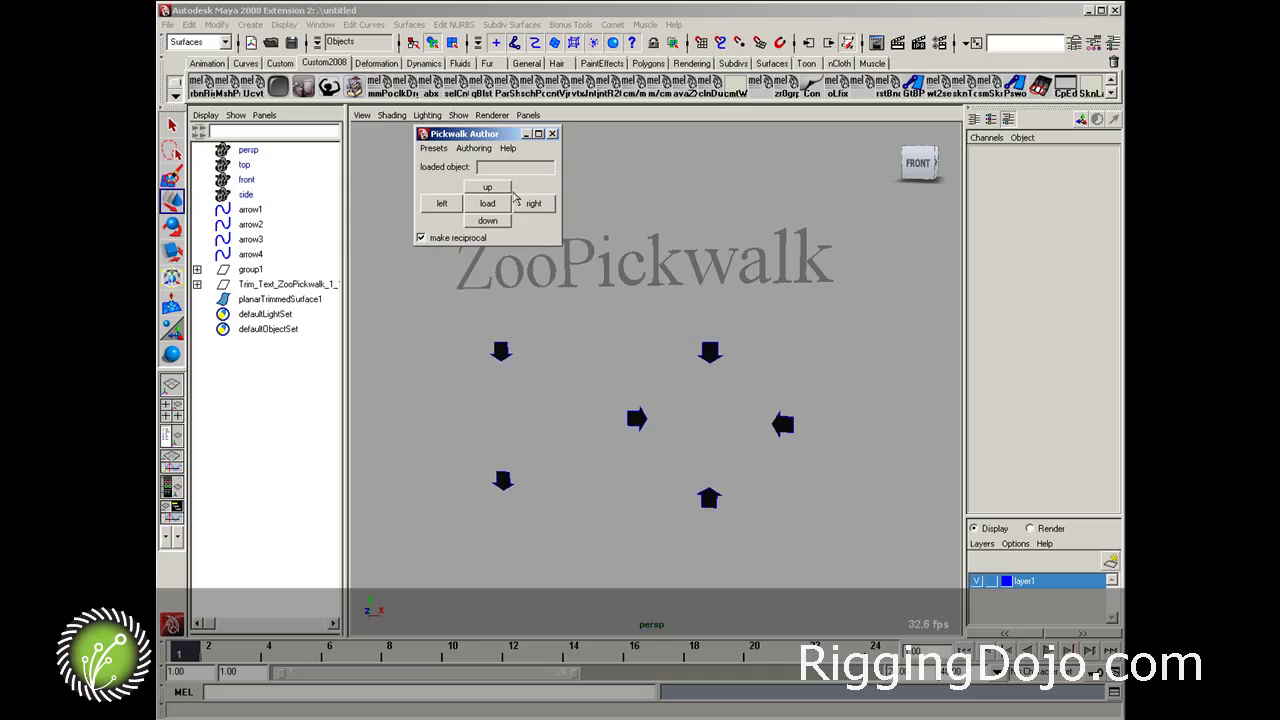
Step: Load arrow1, the upper of the two stacked arrows, as the object in the Pickwalk Author
alt+right_drag(372, 356, 537, 394)
click(480, 372)
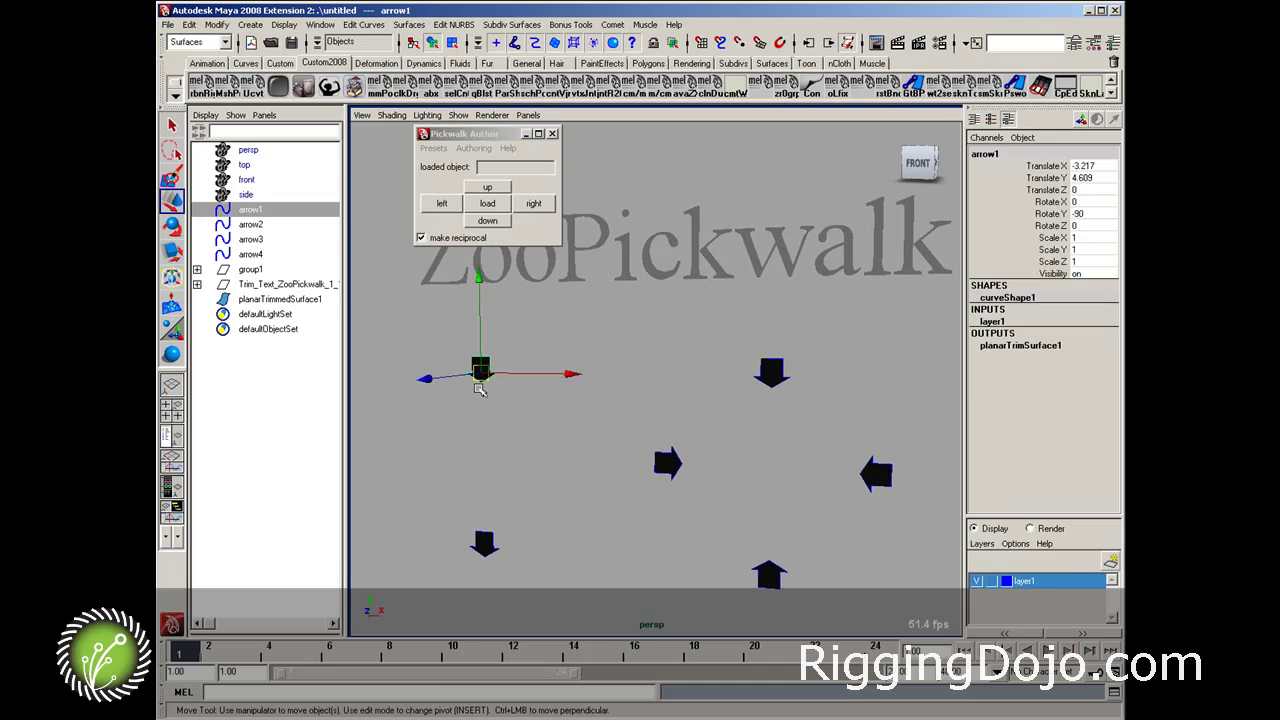
click(487, 203)
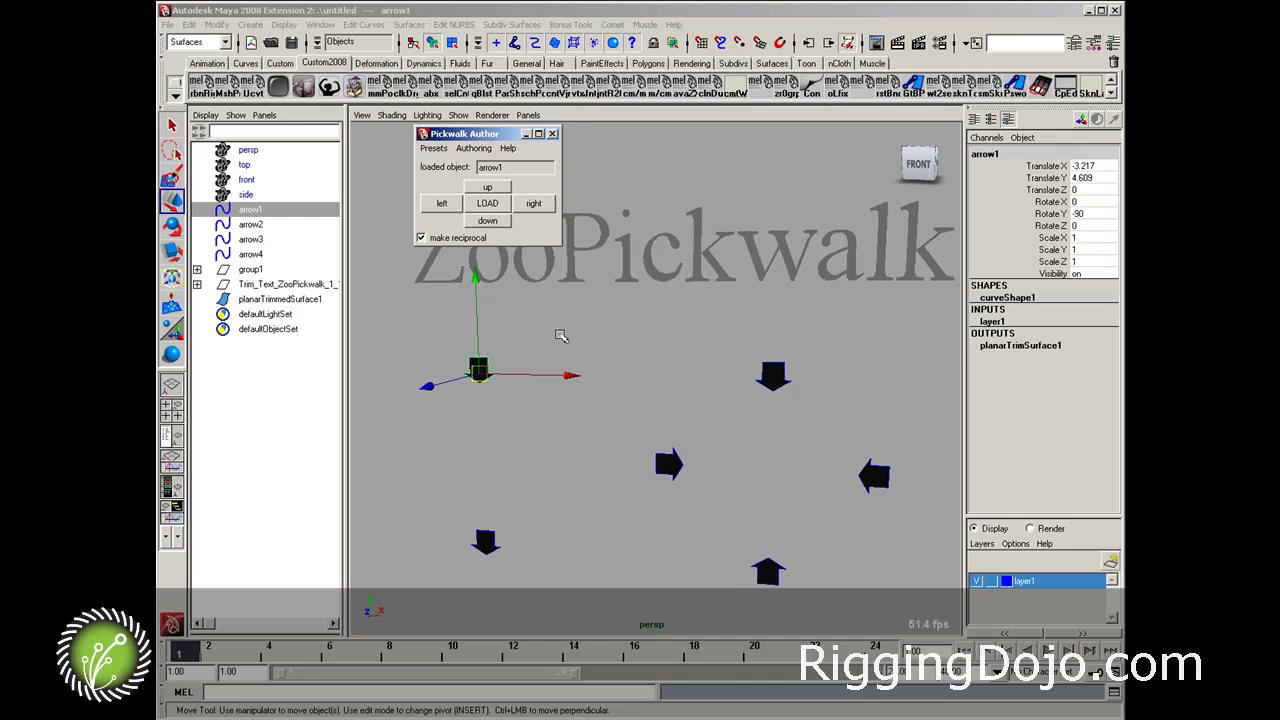
mouse_move(561, 336)
alt+mouse_down()
mouse_move(588, 335)
mouse_move(580, 342)
alt+mouse_up()
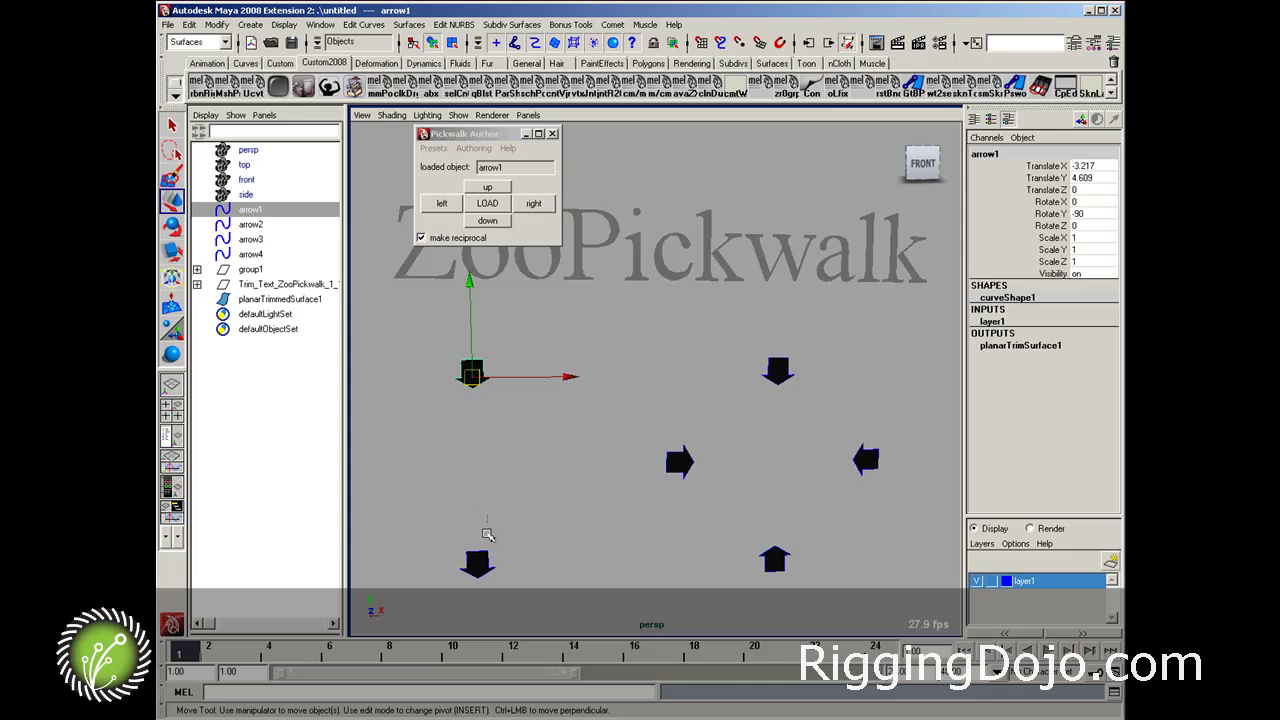
drag(488, 516, 492, 586)
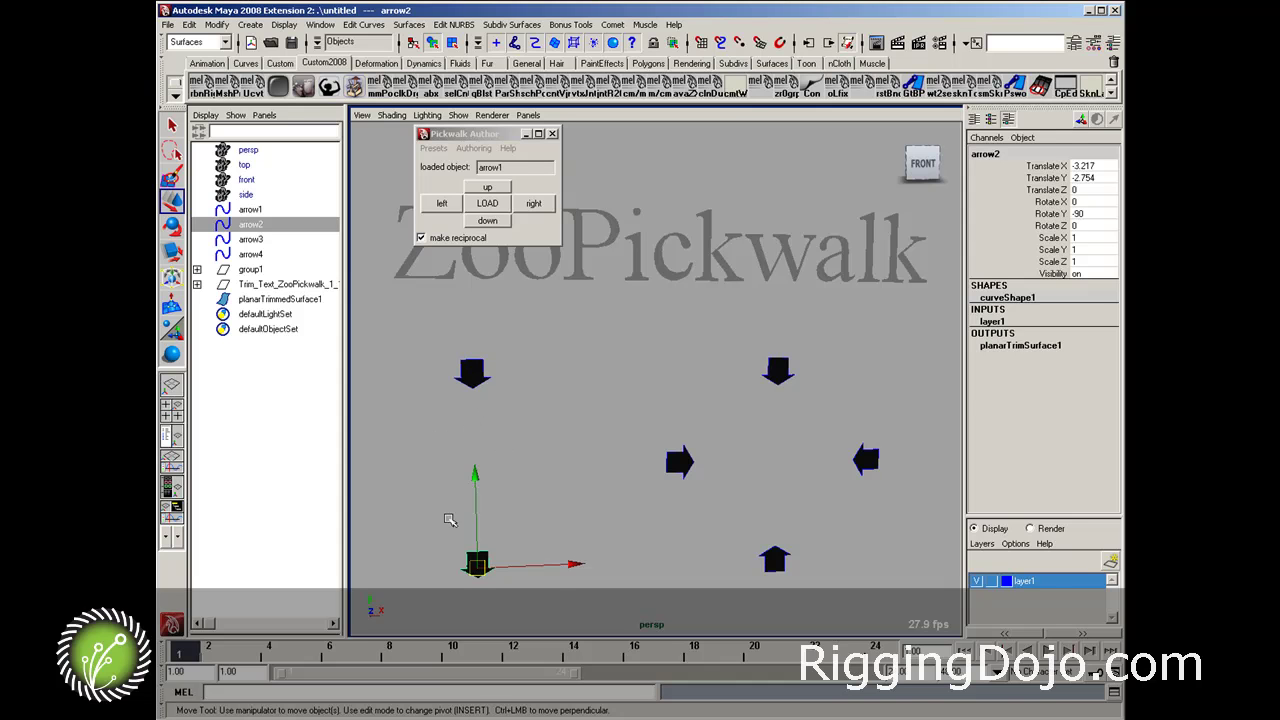
click(490, 526)
click(474, 376)
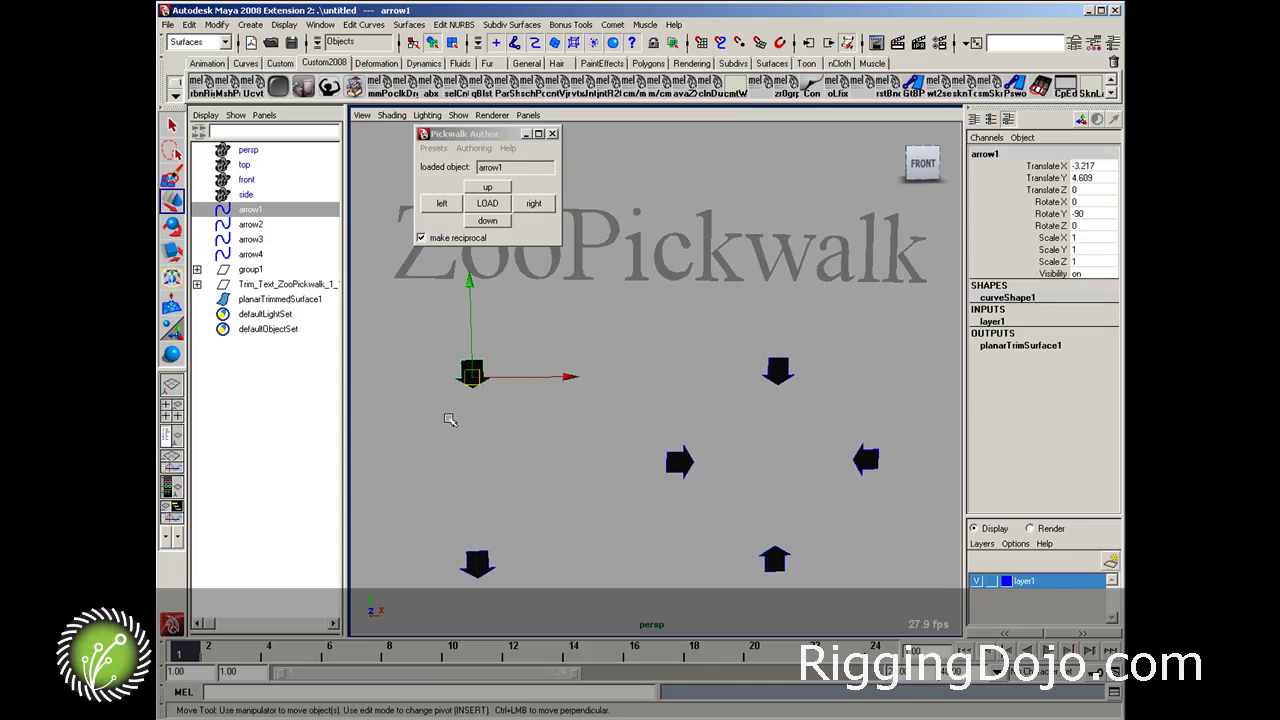
click(490, 205)
drag(489, 134, 488, 174)
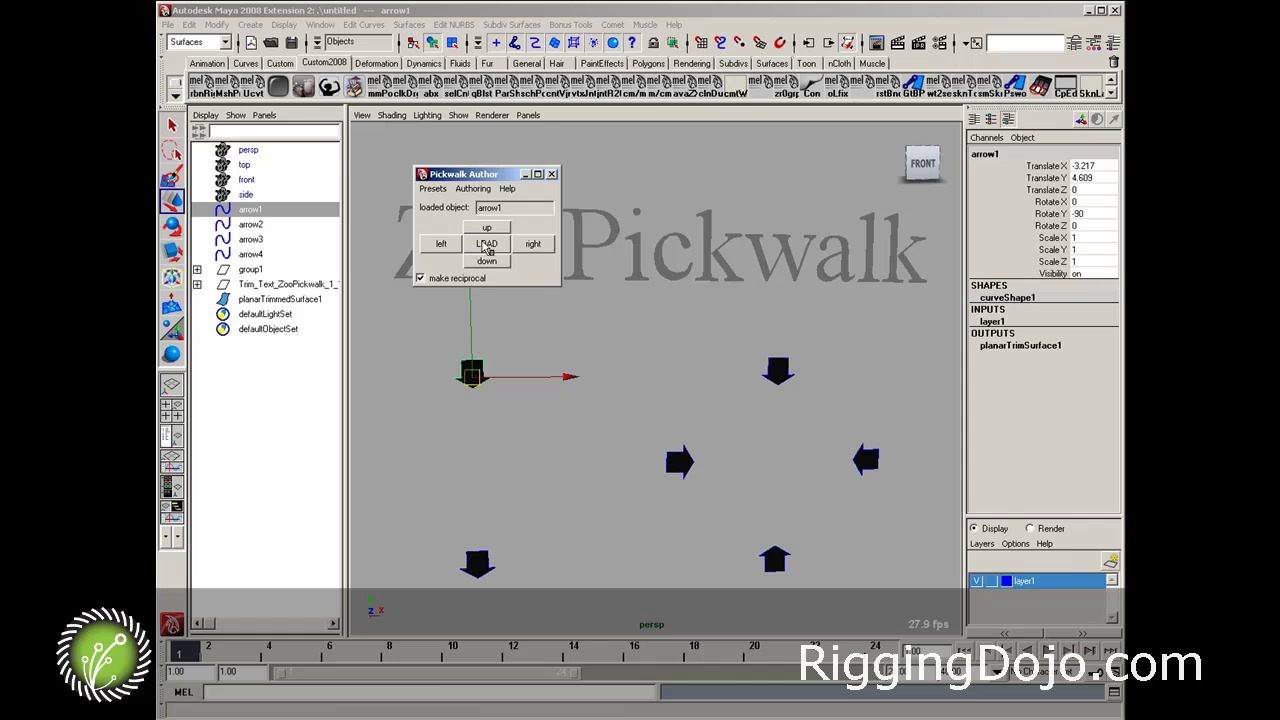
Step: Assign arrow2 as the down pickwalk target of arrow1 with the reciprocal connection enabled
drag(510, 549, 498, 569)
click(480, 566)
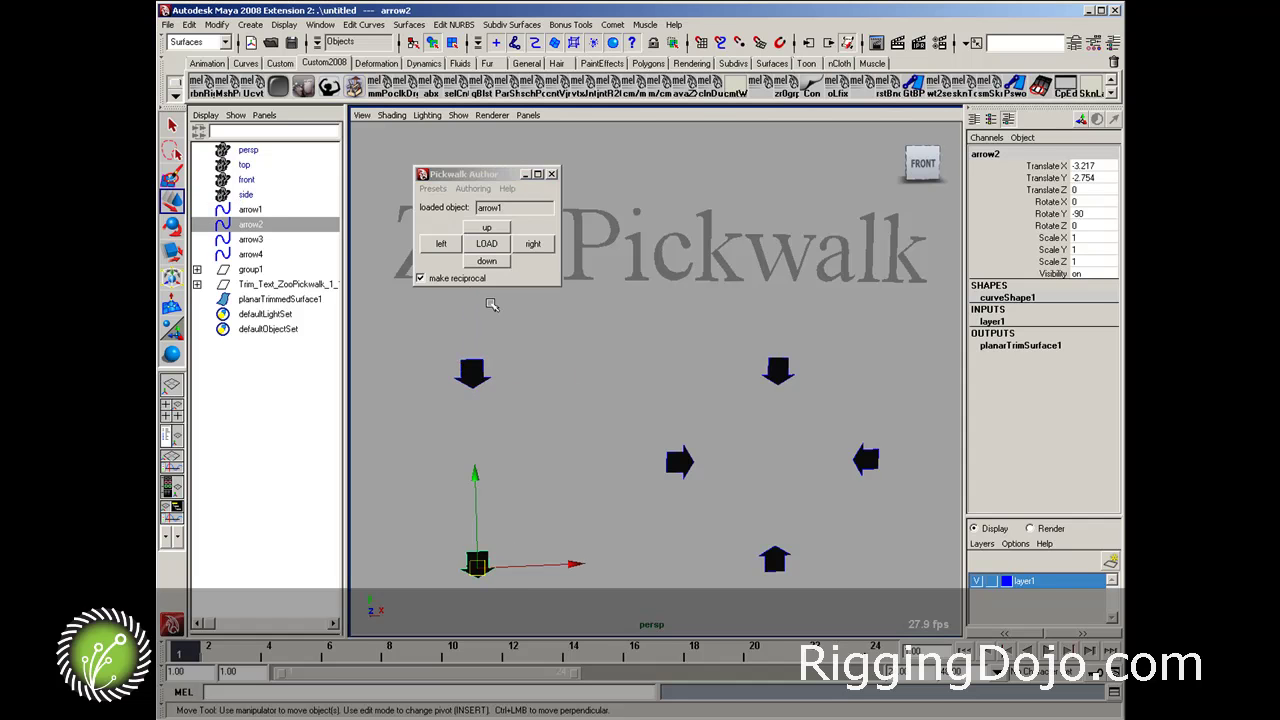
click(490, 263)
click(488, 262)
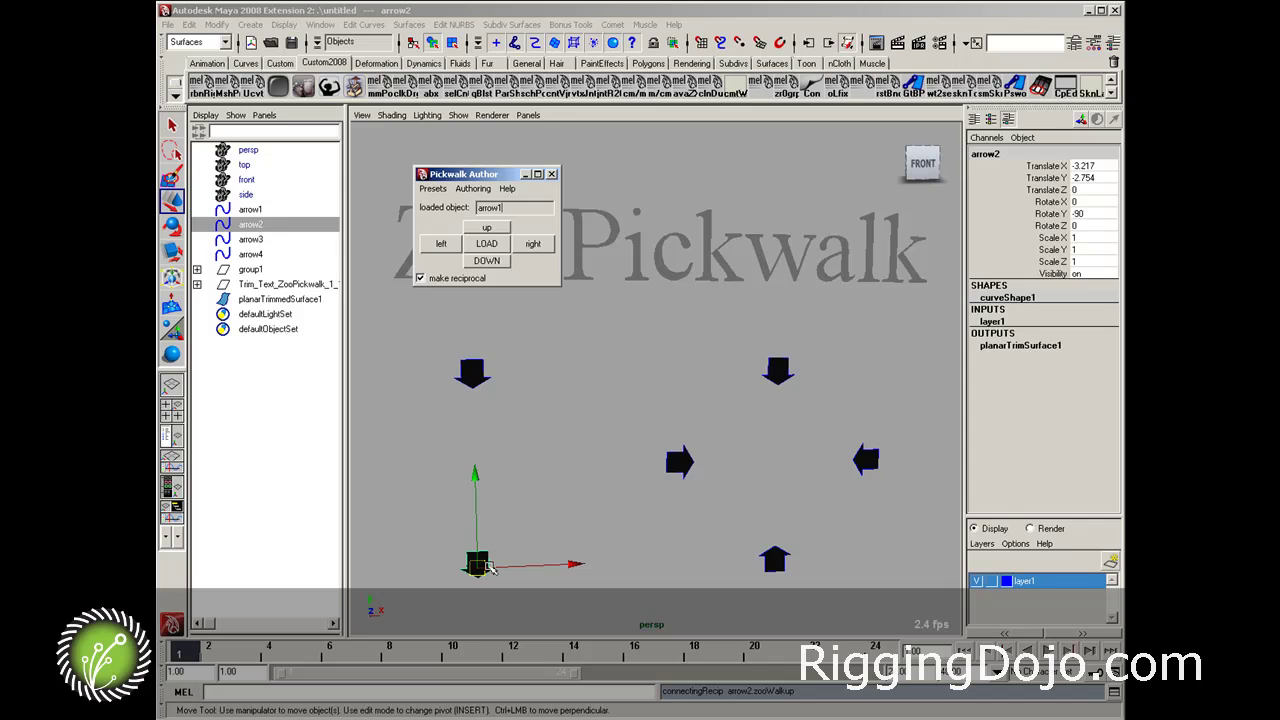
Step: Test the pickwalk by walking repeatedly down and up between arrow1 and arrow2
click(487, 390)
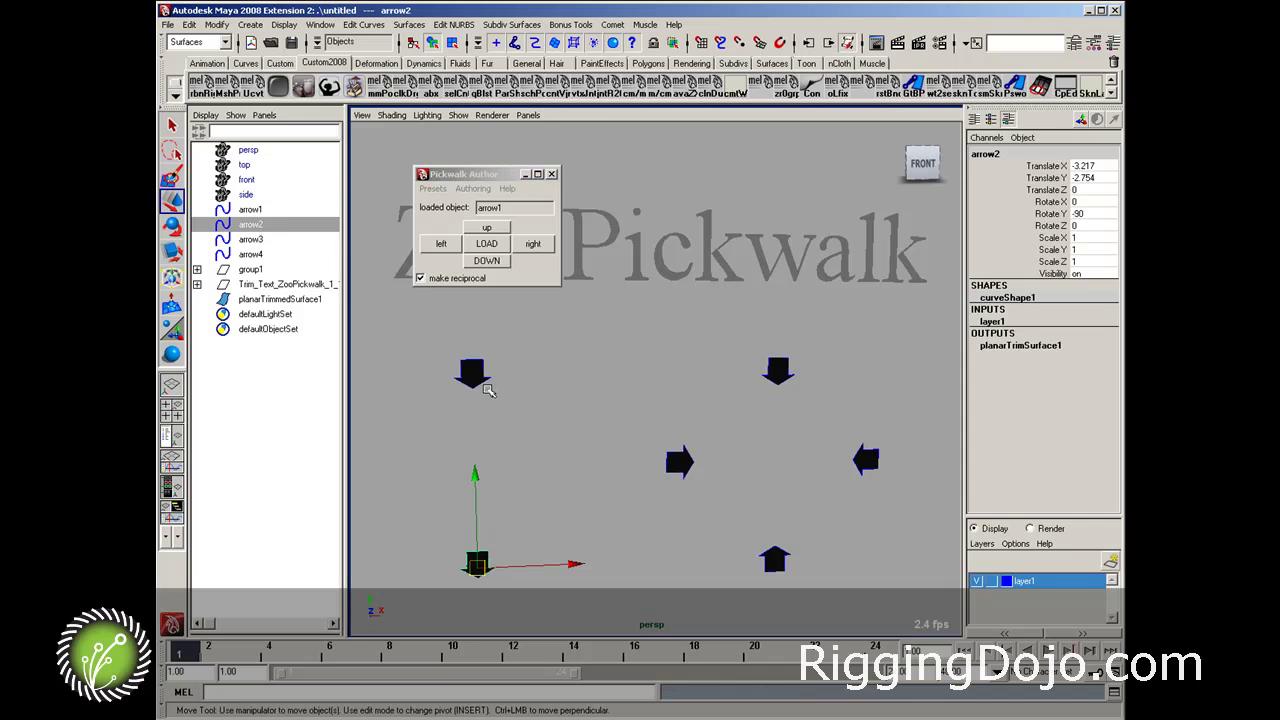
click(498, 340)
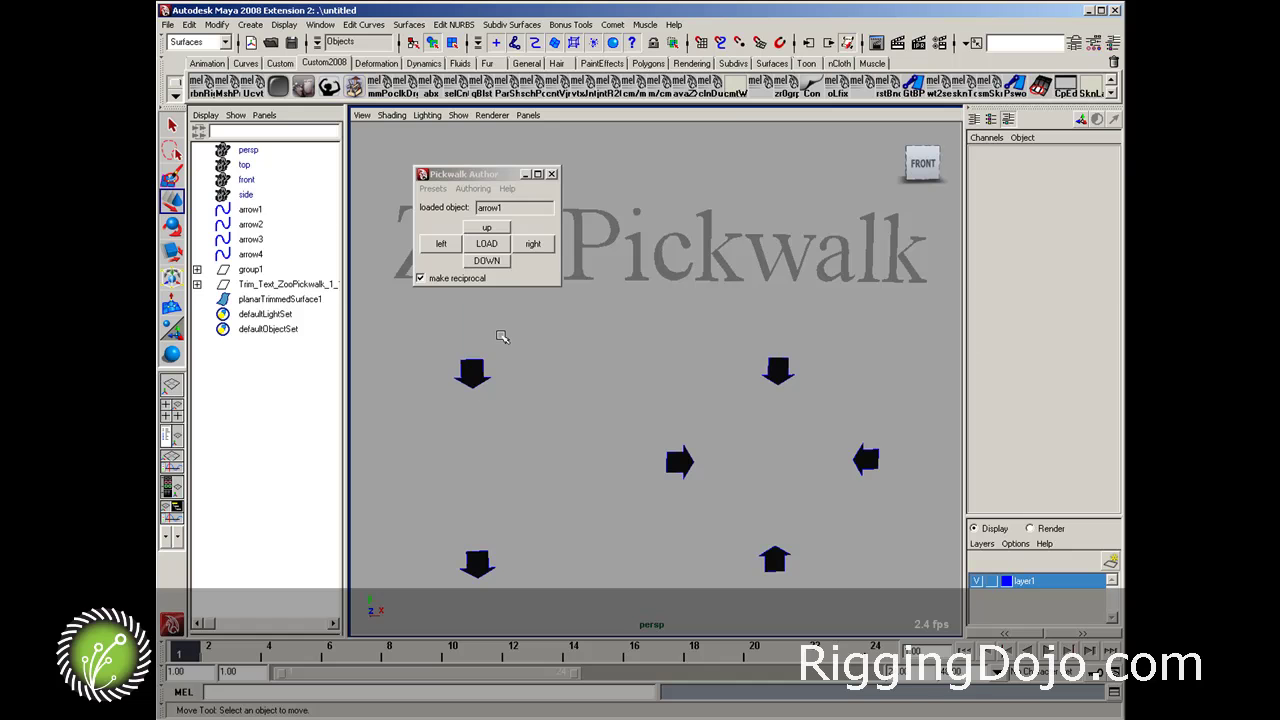
click(472, 372)
key(Down)
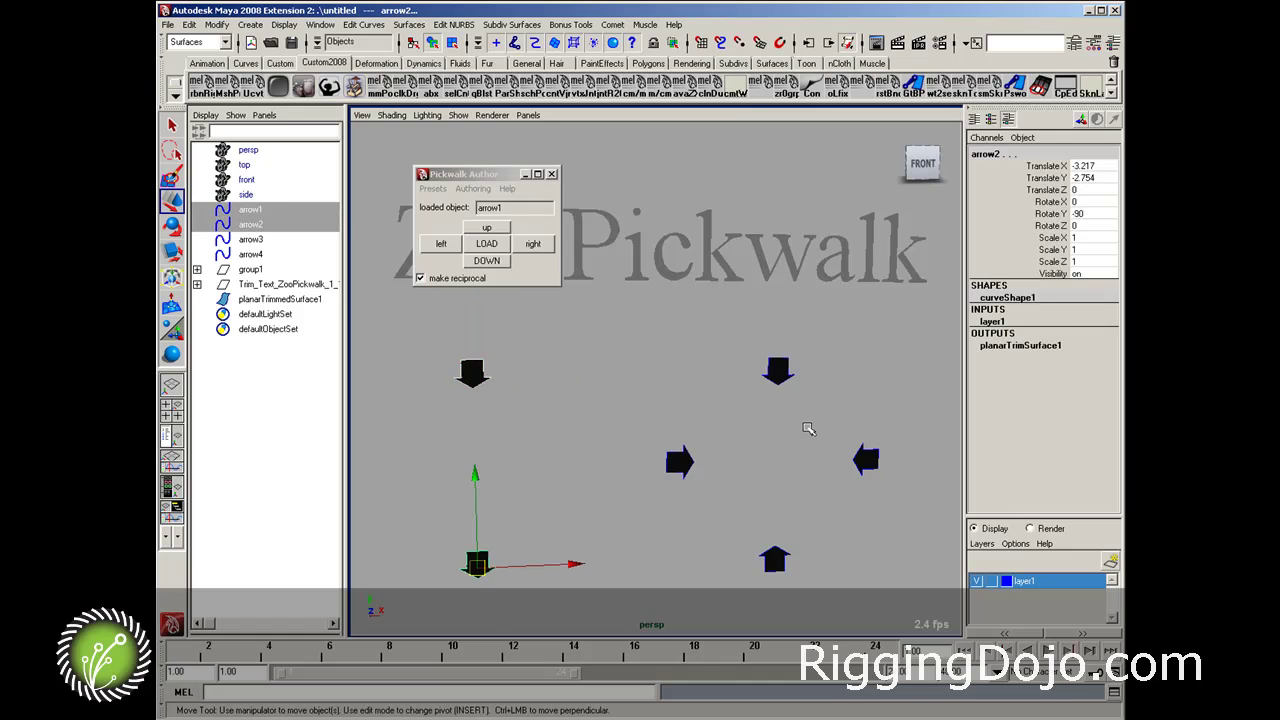
key(Up)
key(Down)
key(Up)
key(Down)
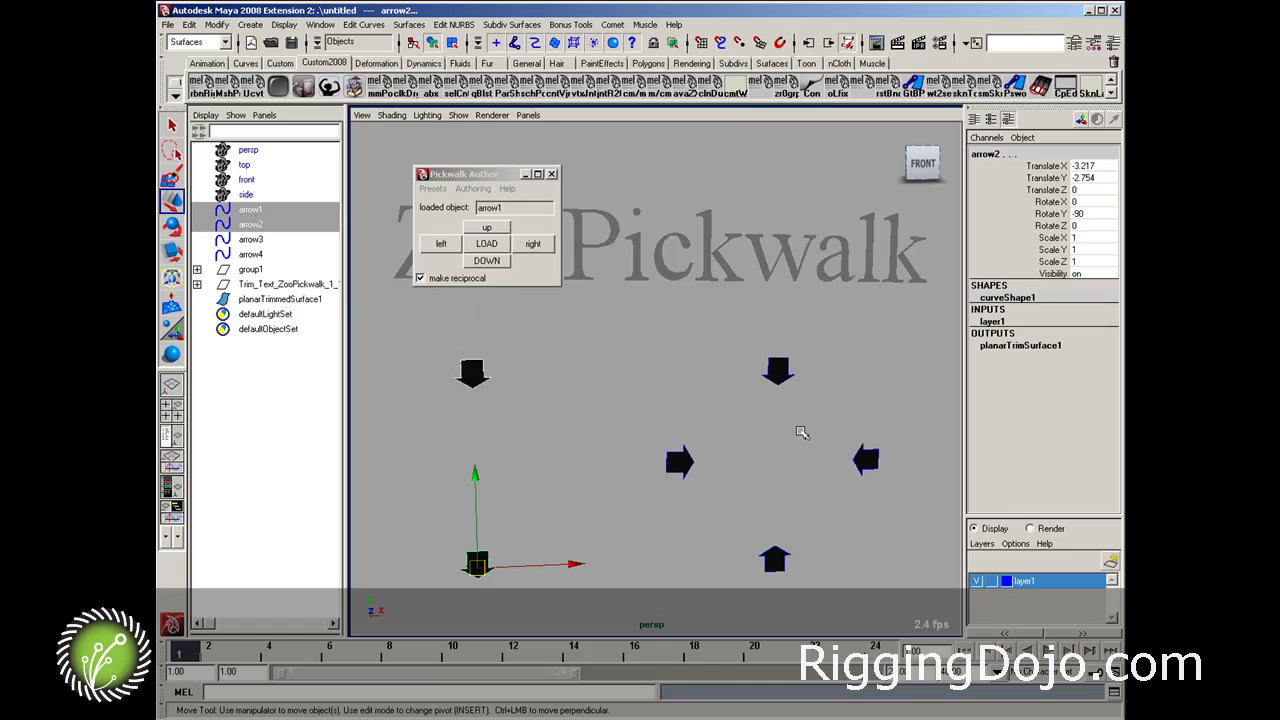
key(Up)
key(Down)
key(Up)
key(Down)
key(Up)
key(Down)
Step: Turn off the make reciprocal option and load arrow2 as the Pickwalk Author object
click(457, 281)
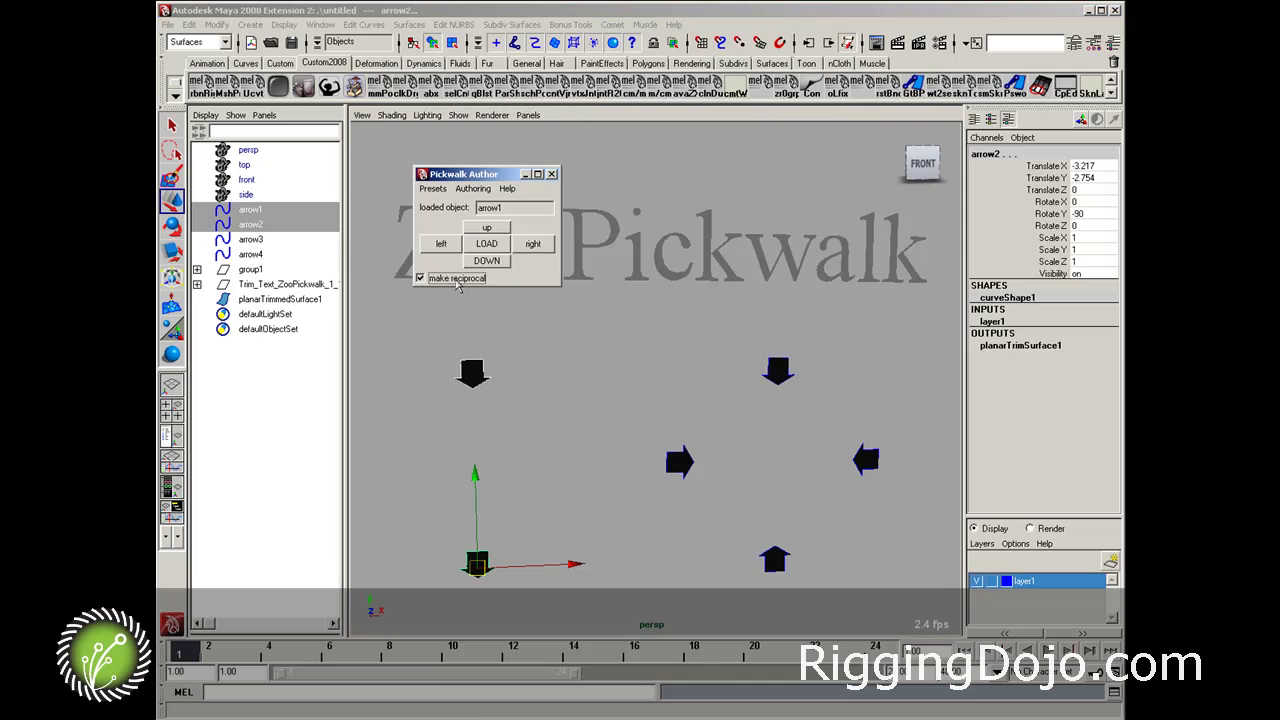
click(457, 281)
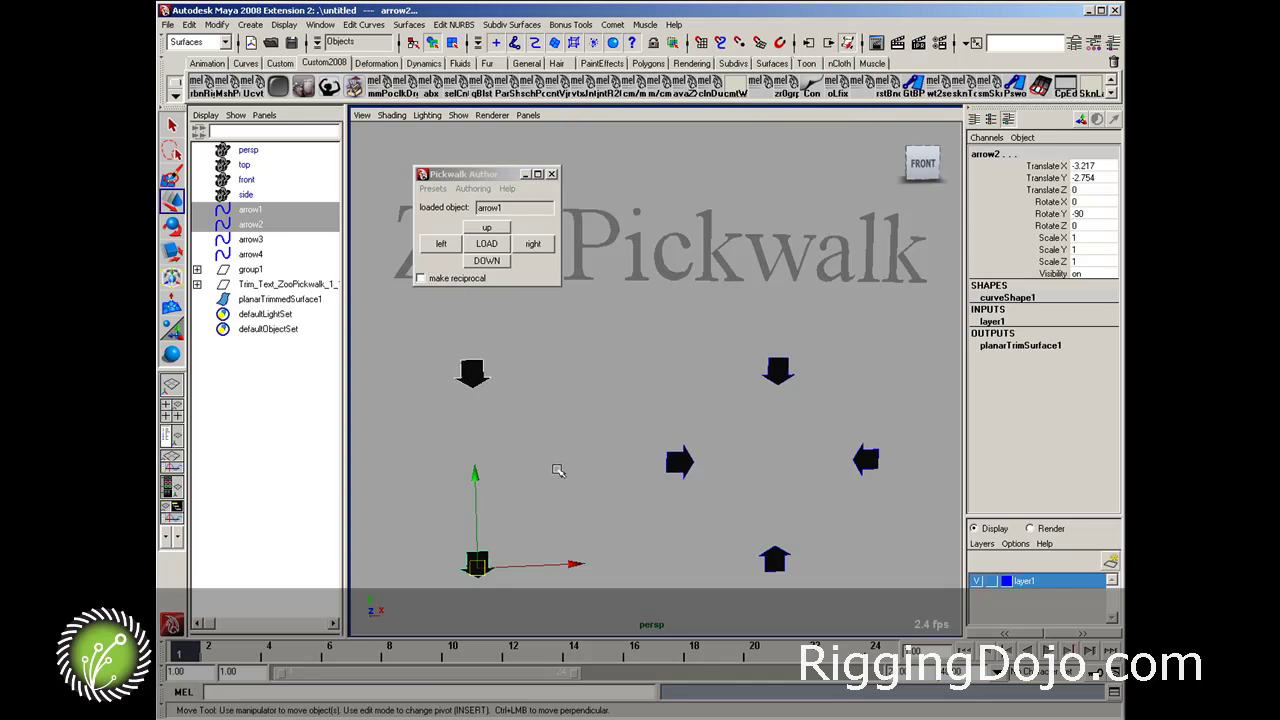
click(486, 243)
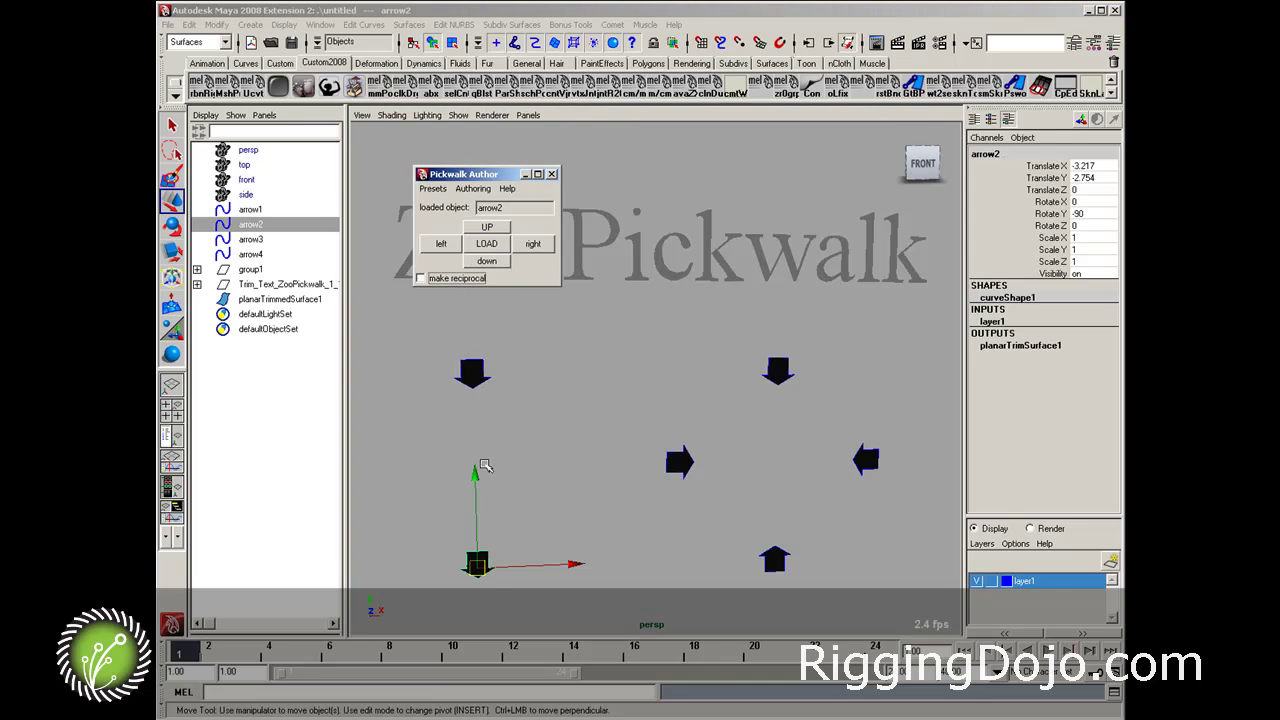
Step: Assign arrow1 as the down pickwalk target of arrow2 without a reciprocal connection
click(497, 313)
shift+click(480, 372)
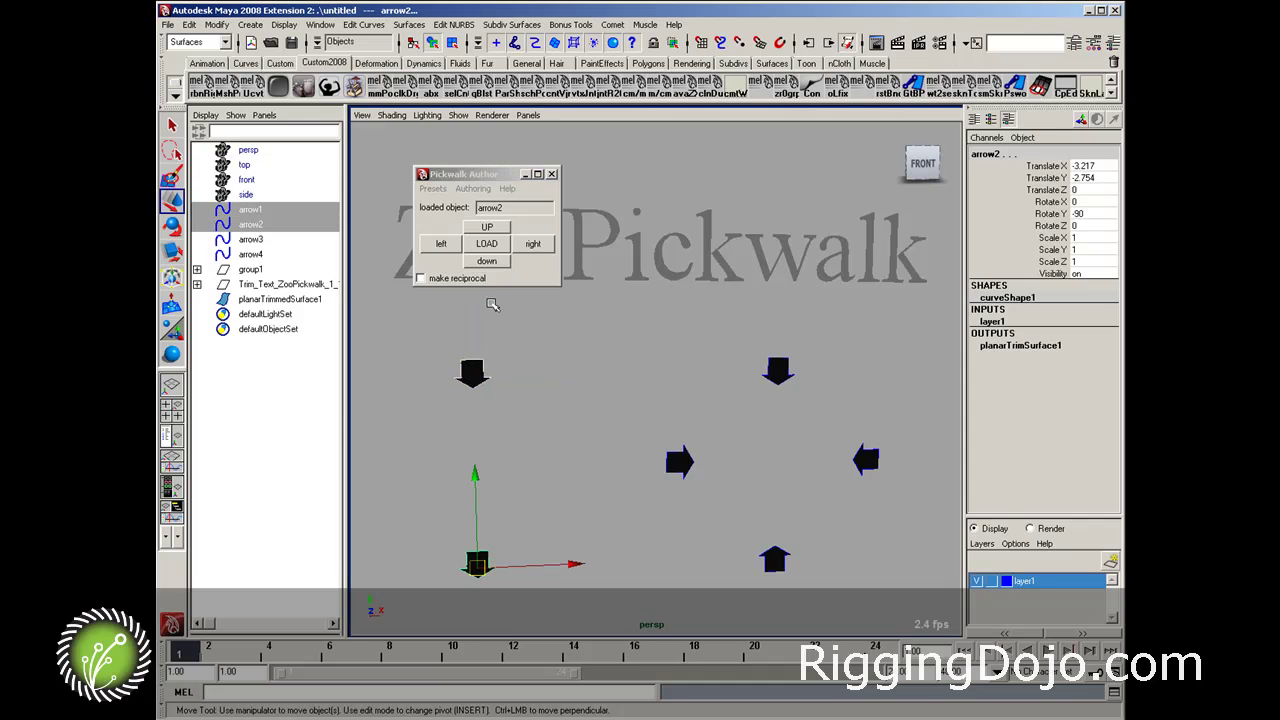
drag(507, 328, 452, 444)
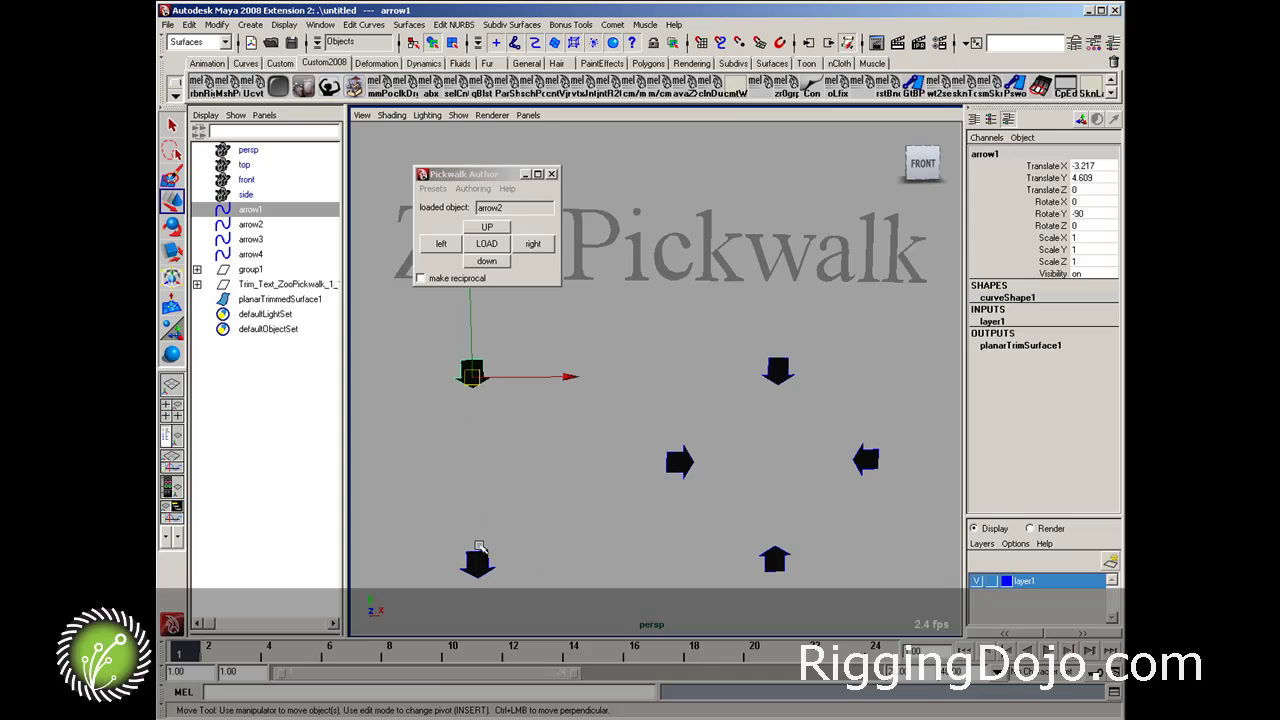
click(474, 560)
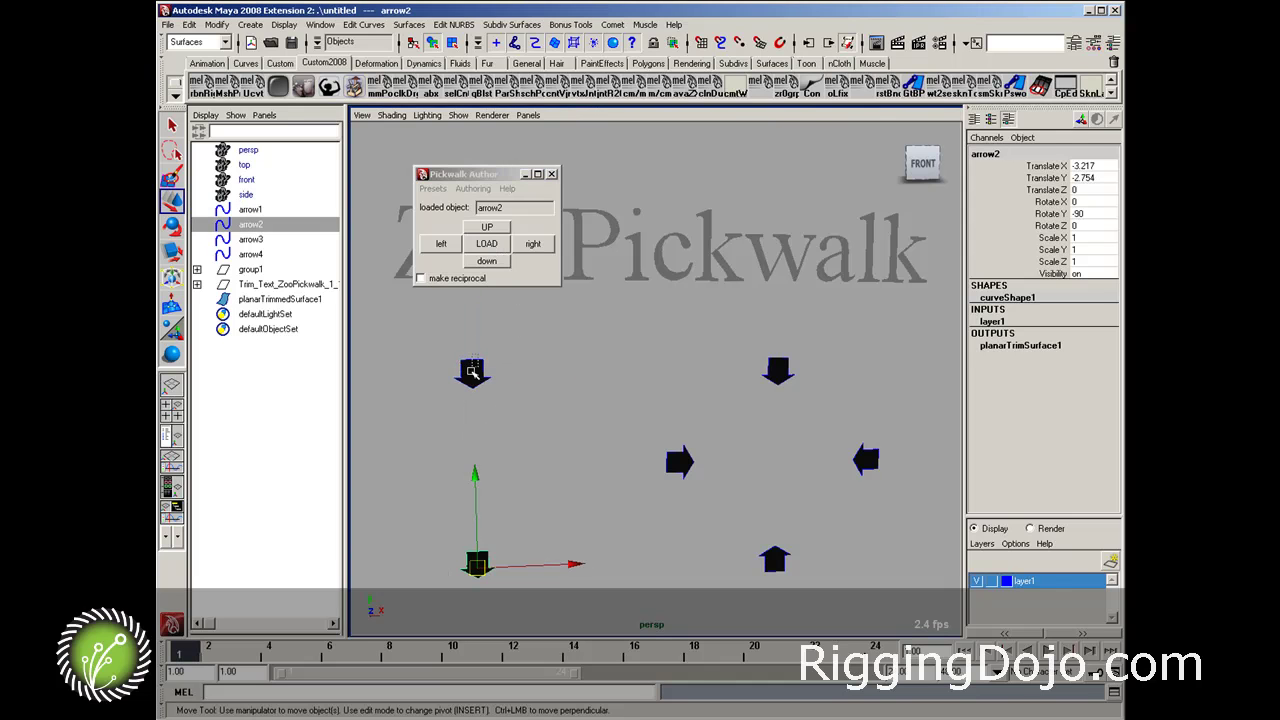
click(473, 372)
click(487, 261)
Step: Test the looping pickwalk by walking down repeatedly from arrow2 while adding to the selection
click(490, 568)
key(shift+Down)
key(shift+Down)
key(shift+Down)
key(shift+Down)
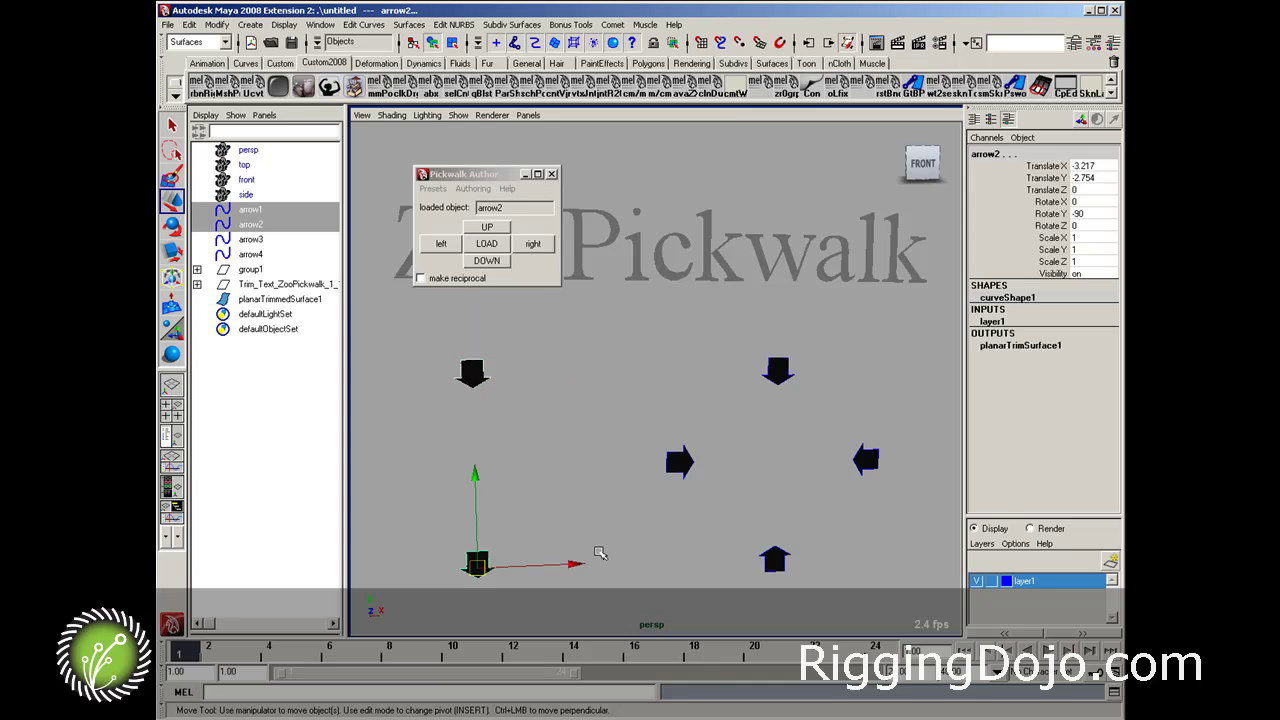
key(shift+Down)
key(shift+Down)
key(shift+Down)
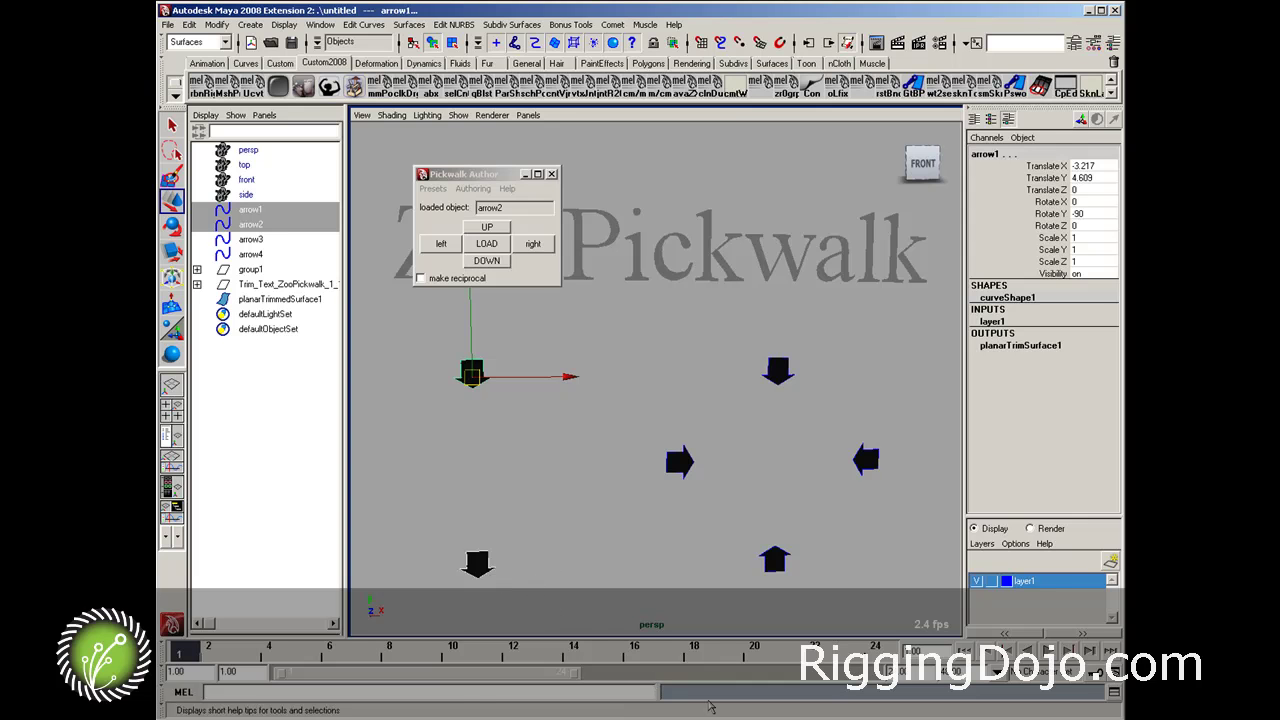
Step: Load arrow3, the top arrow of the four-arrow group, as the Pickwalk Author object
alt+middle_drag(671, 430, 540, 431)
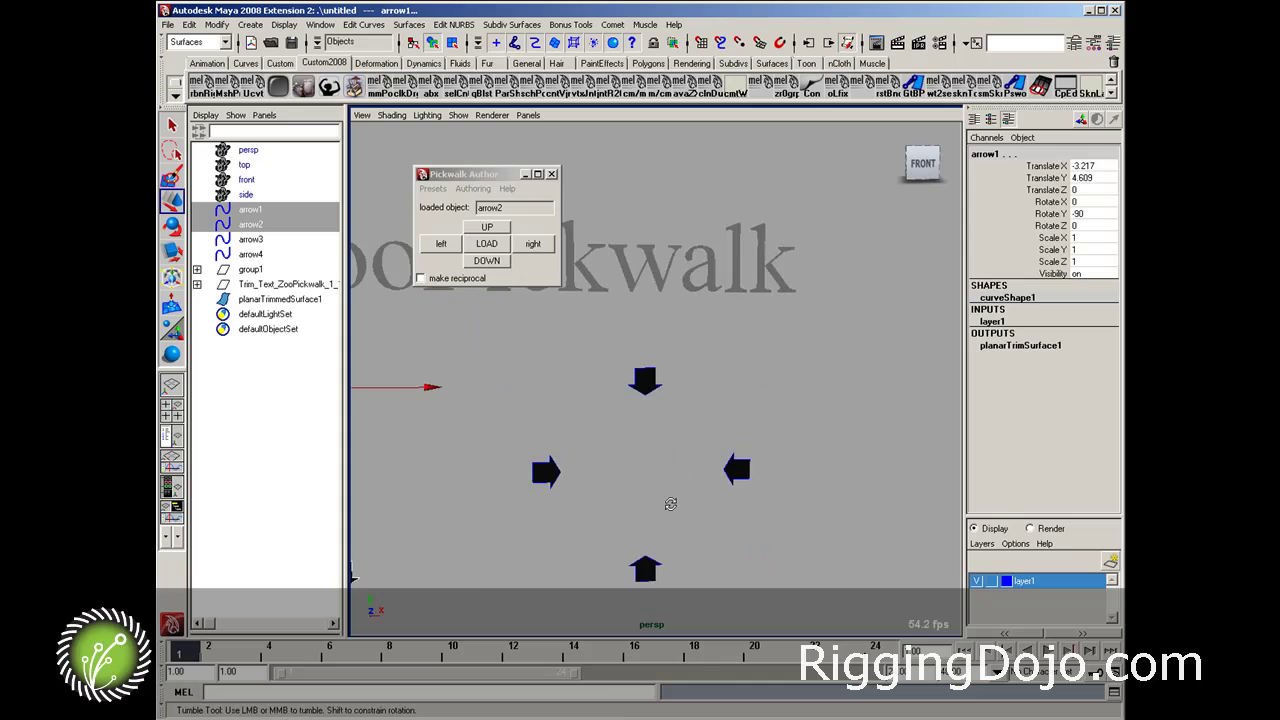
alt+drag(671, 503, 658, 503)
alt+right_drag(658, 503, 671, 479)
click(670, 399)
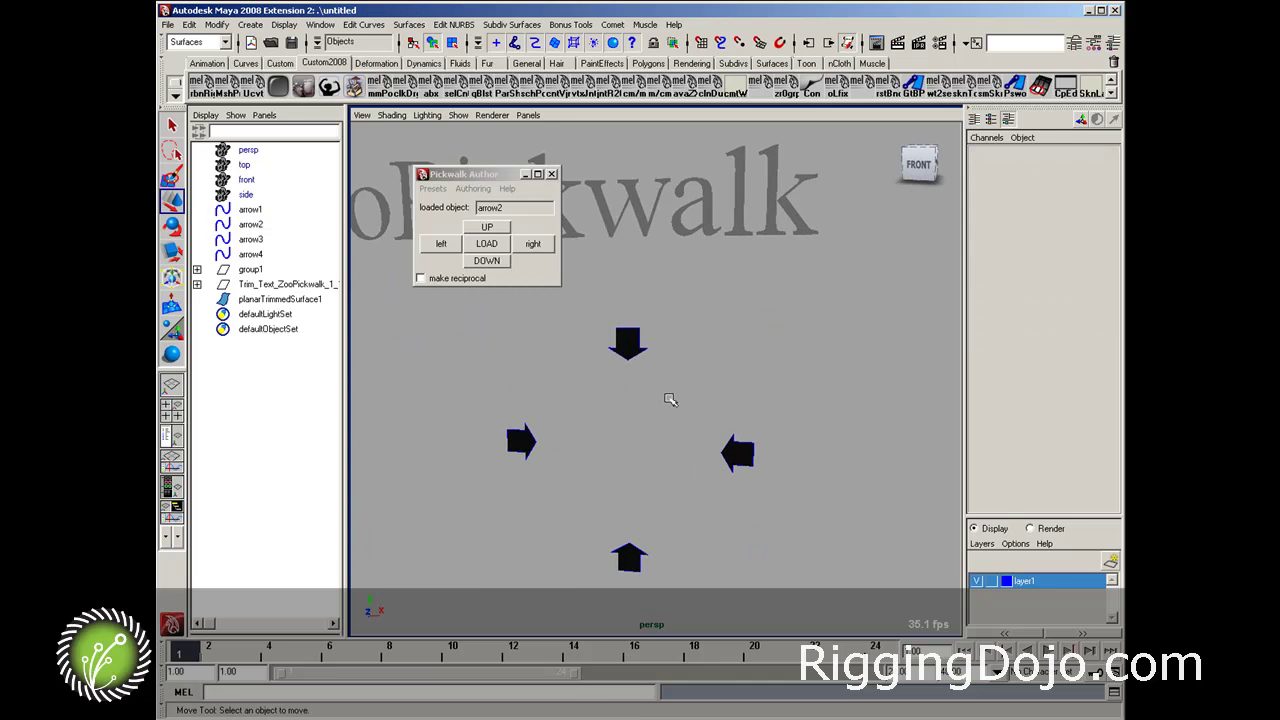
click(627, 343)
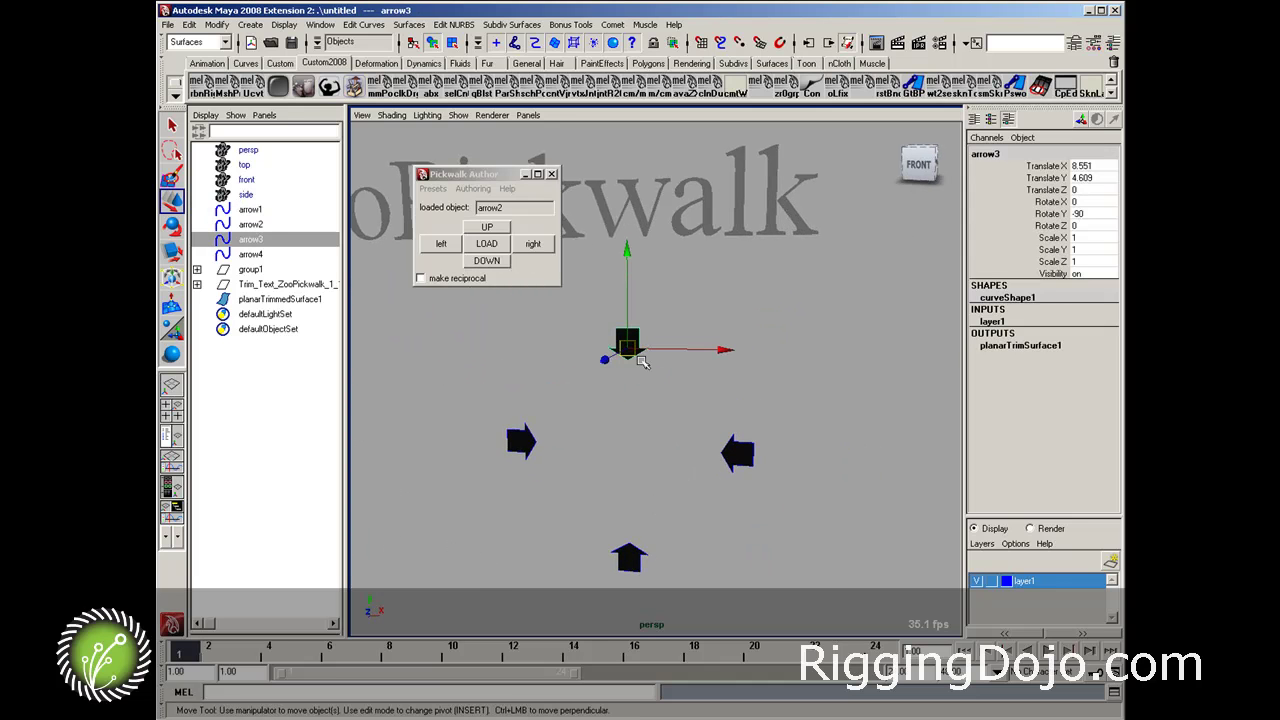
click(503, 246)
click(503, 246)
Step: Enable make reciprocal and assign arrow4, the bottom arrow of the group, as the down pickwalk target of arrow3
alt+drag(586, 351, 574, 342)
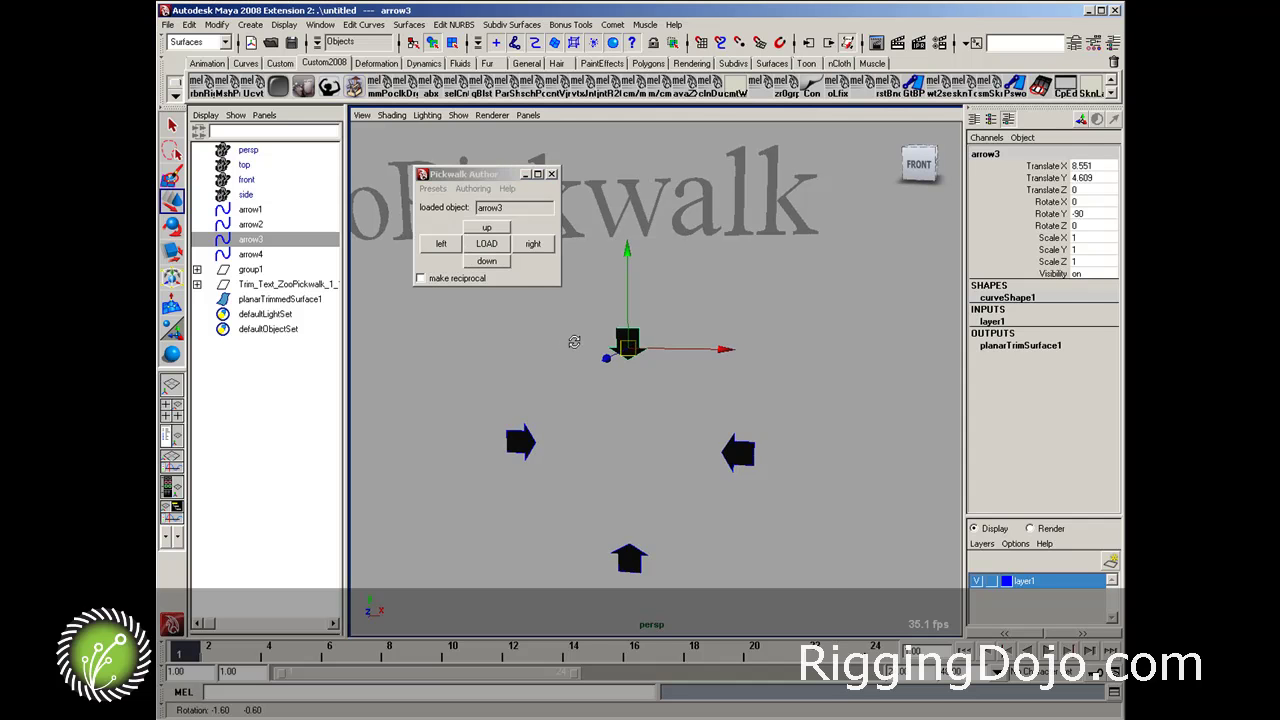
click(633, 560)
click(420, 278)
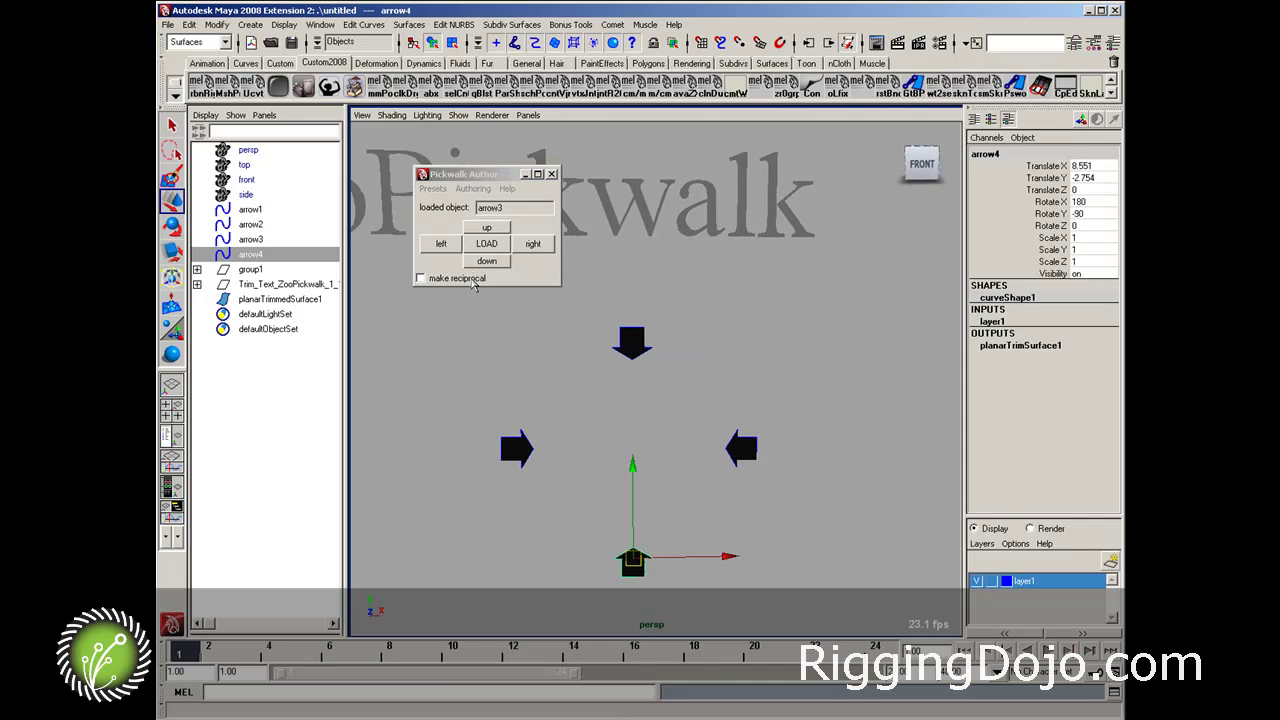
click(487, 260)
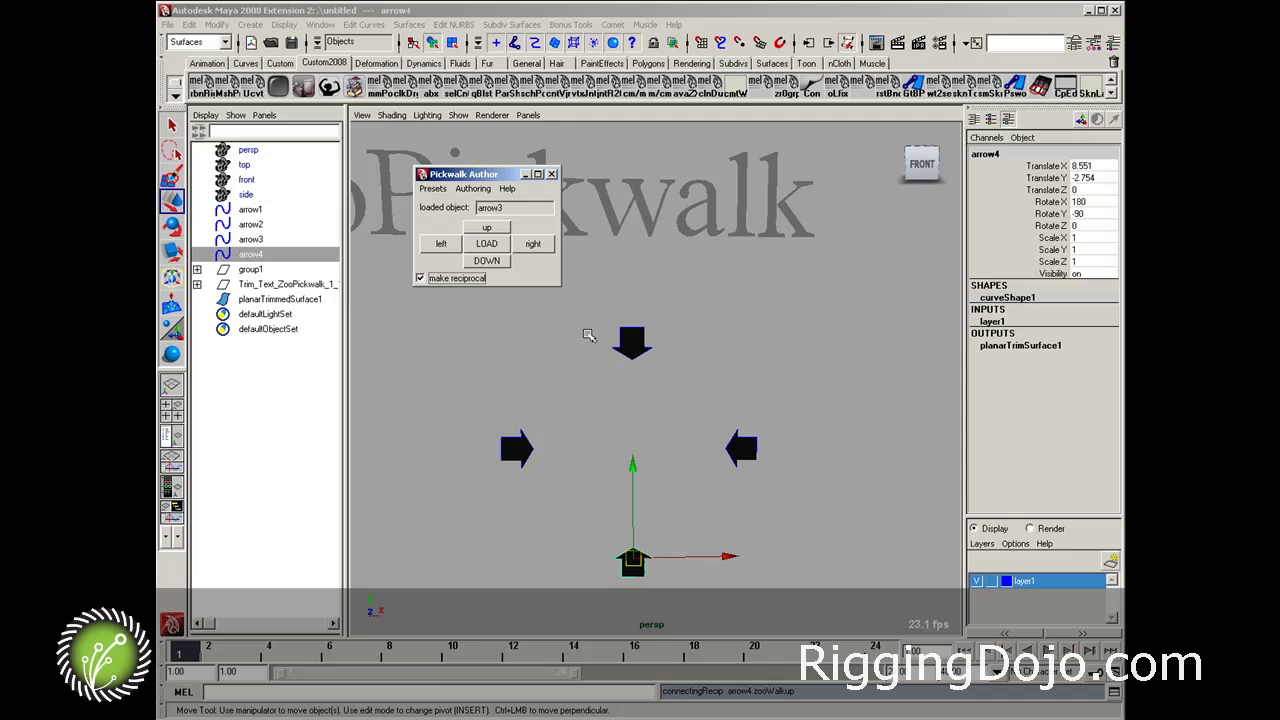
Step: Test the pickwalk up and down between arrow4 and arrow3
middle_click(609, 356)
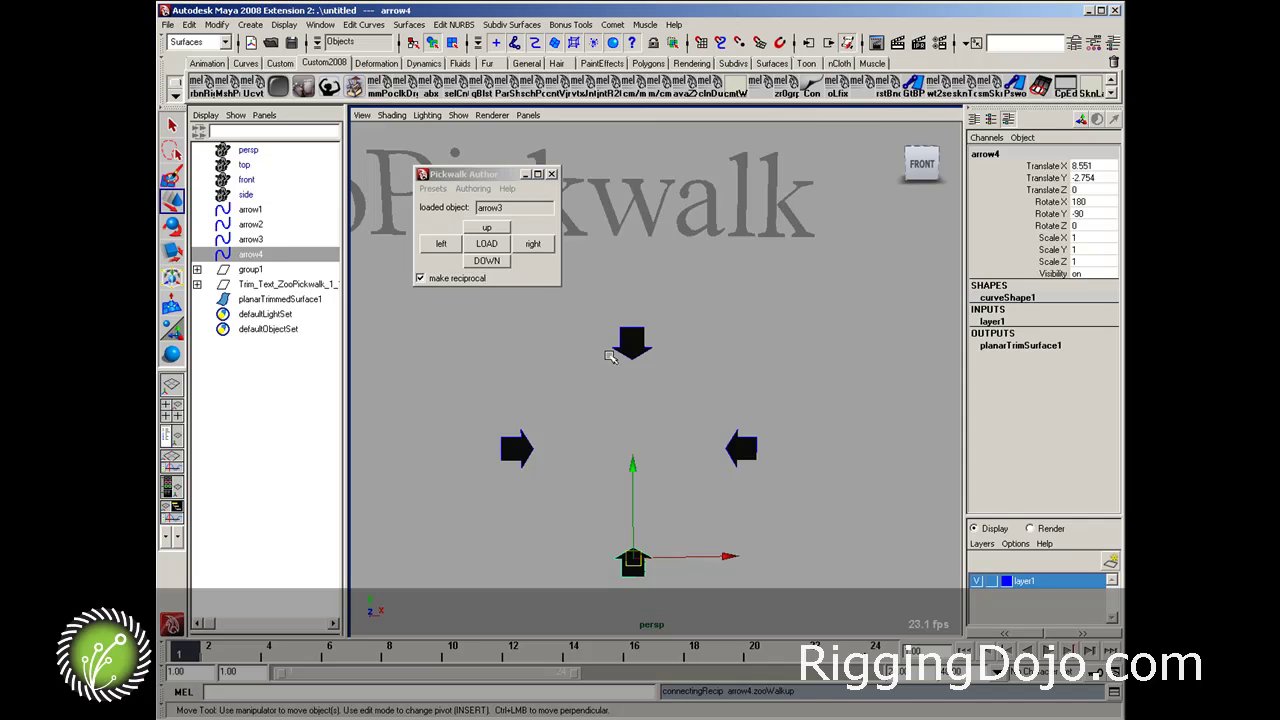
key(Up)
key(Down)
key(Up)
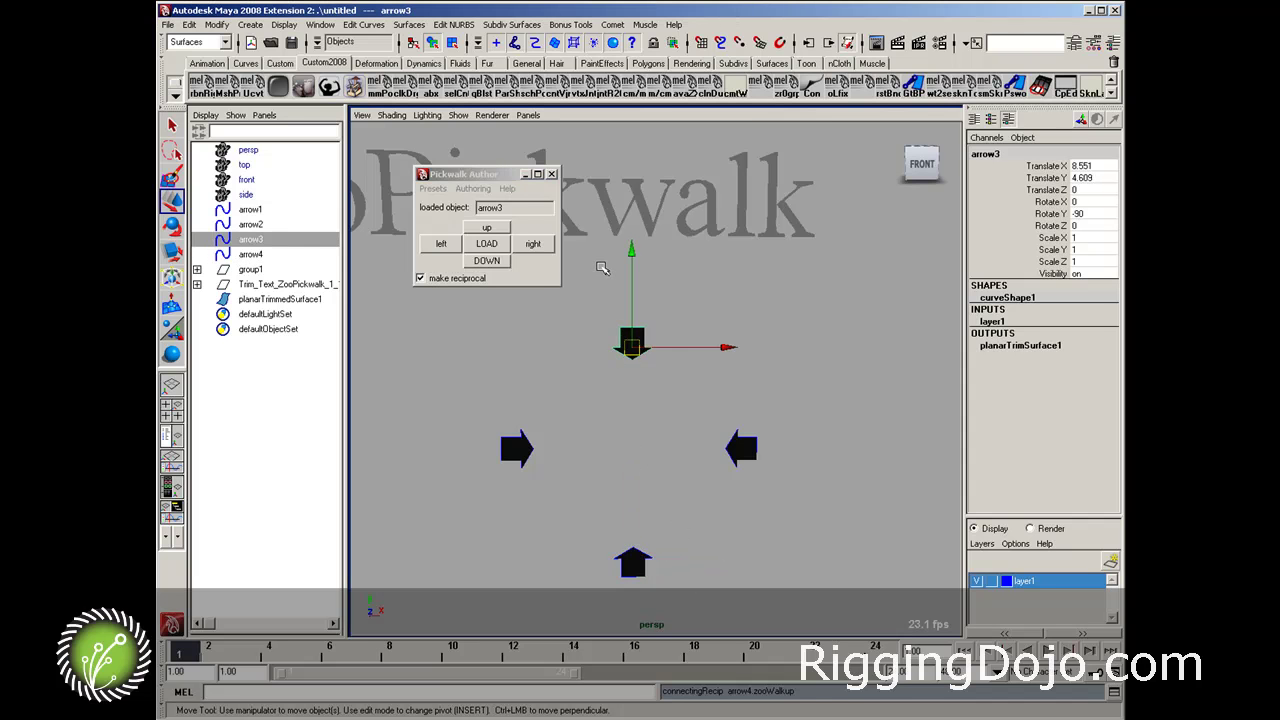
Step: Select the top, bottom and left-pointing arrows in turn and test the left pickwalk from the left-pointing arrow named left
click(556, 391)
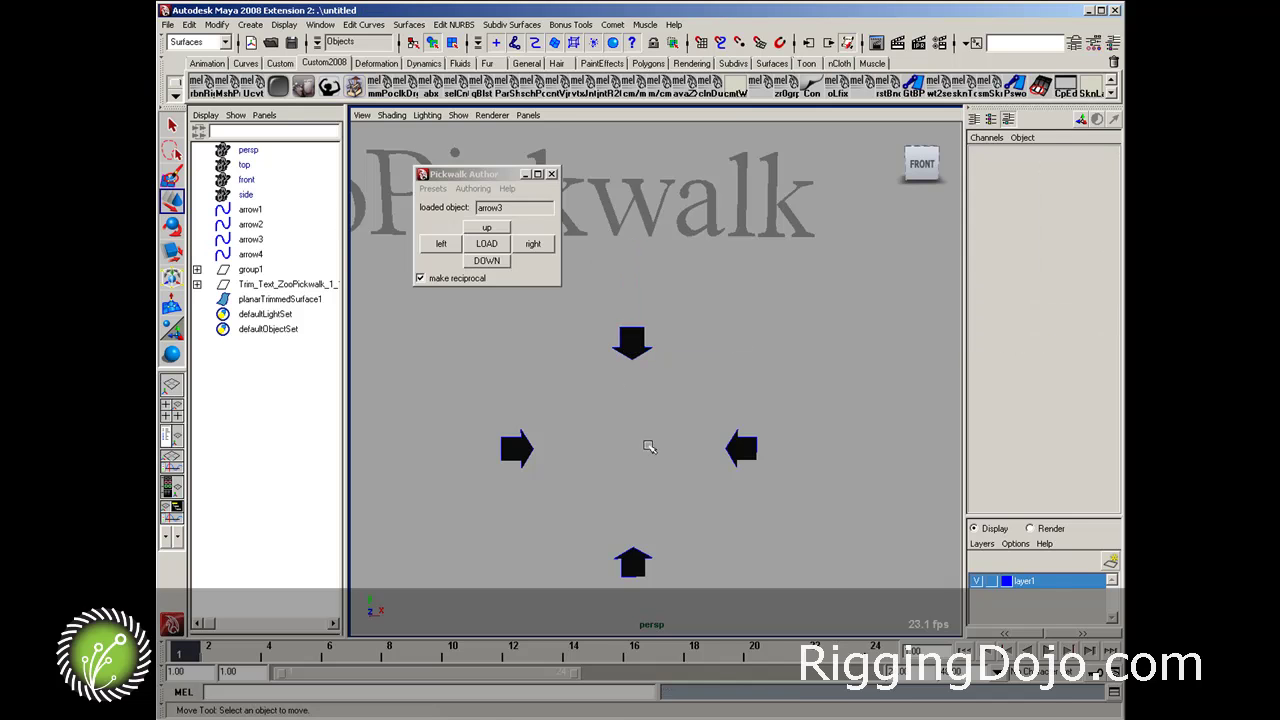
click(629, 358)
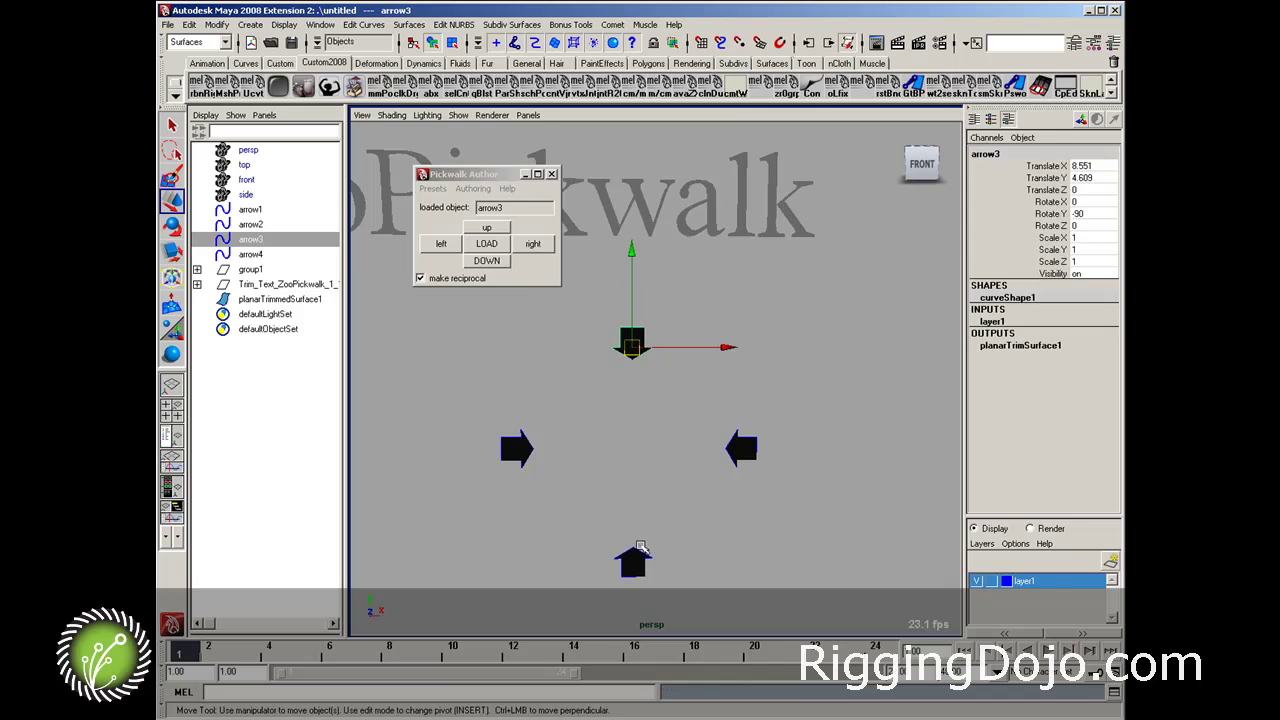
click(639, 546)
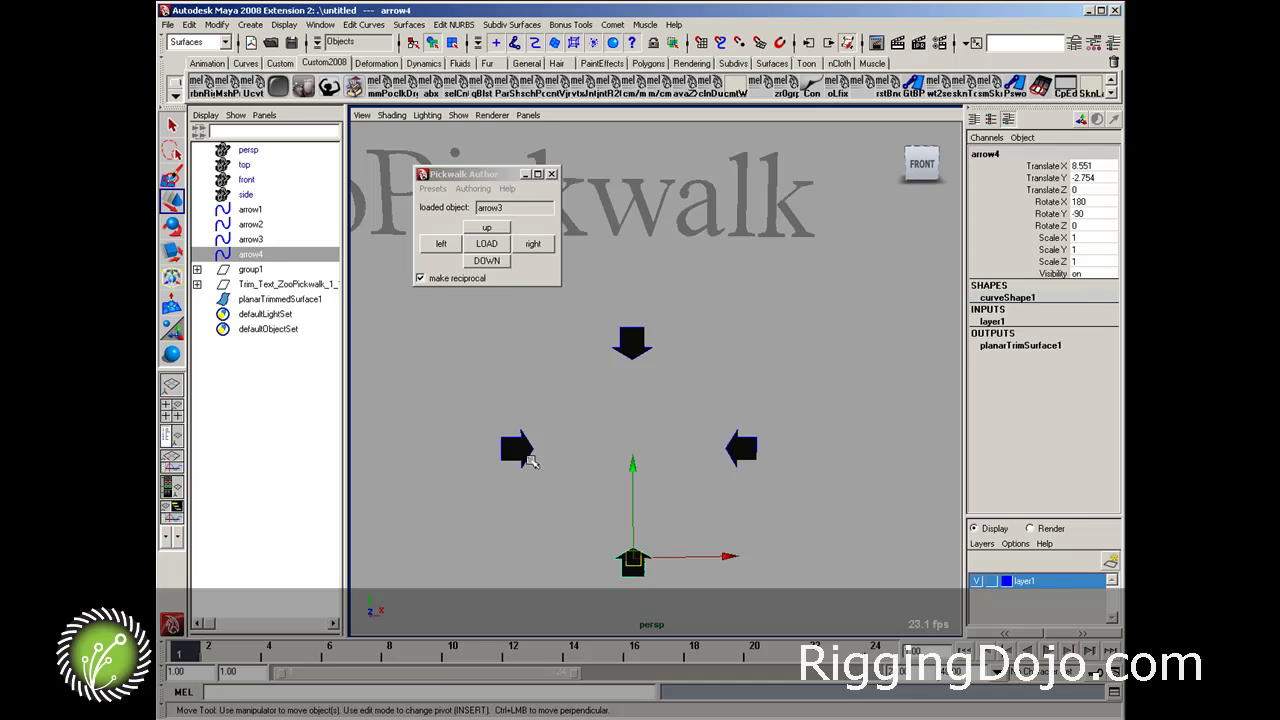
drag(808, 406, 673, 604)
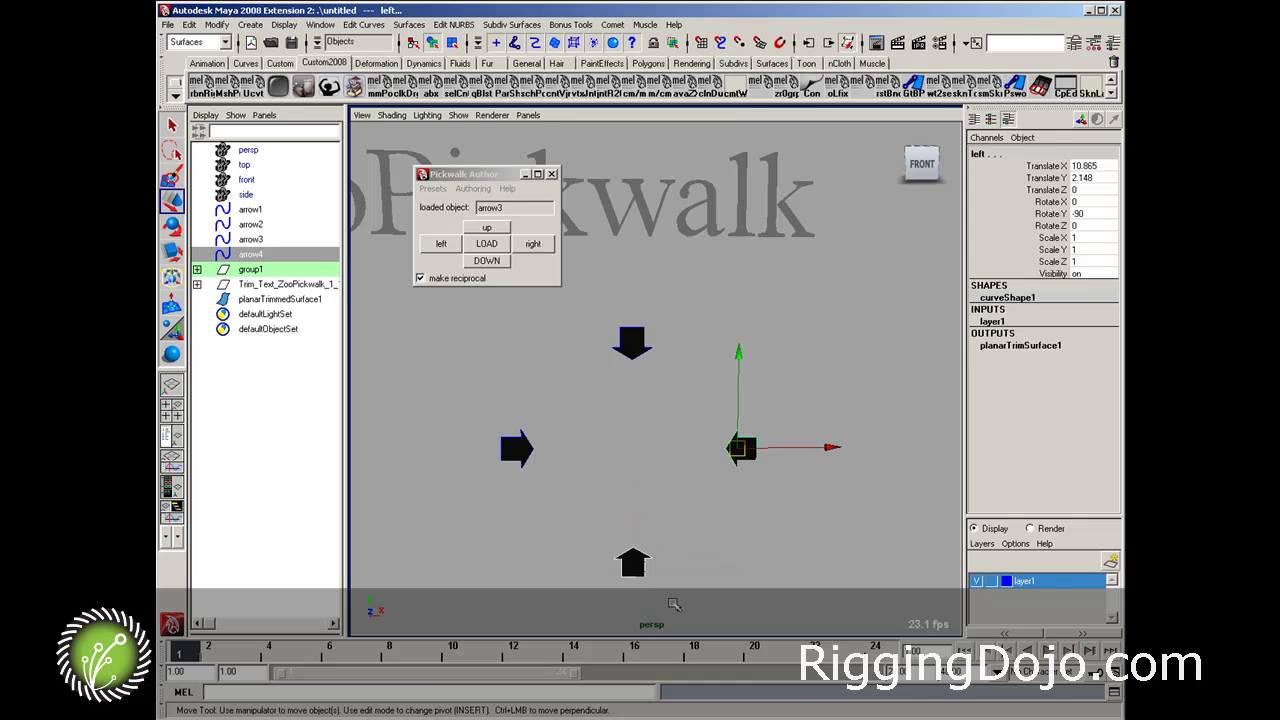
click(781, 368)
click(750, 466)
alt+drag(752, 469, 749, 464)
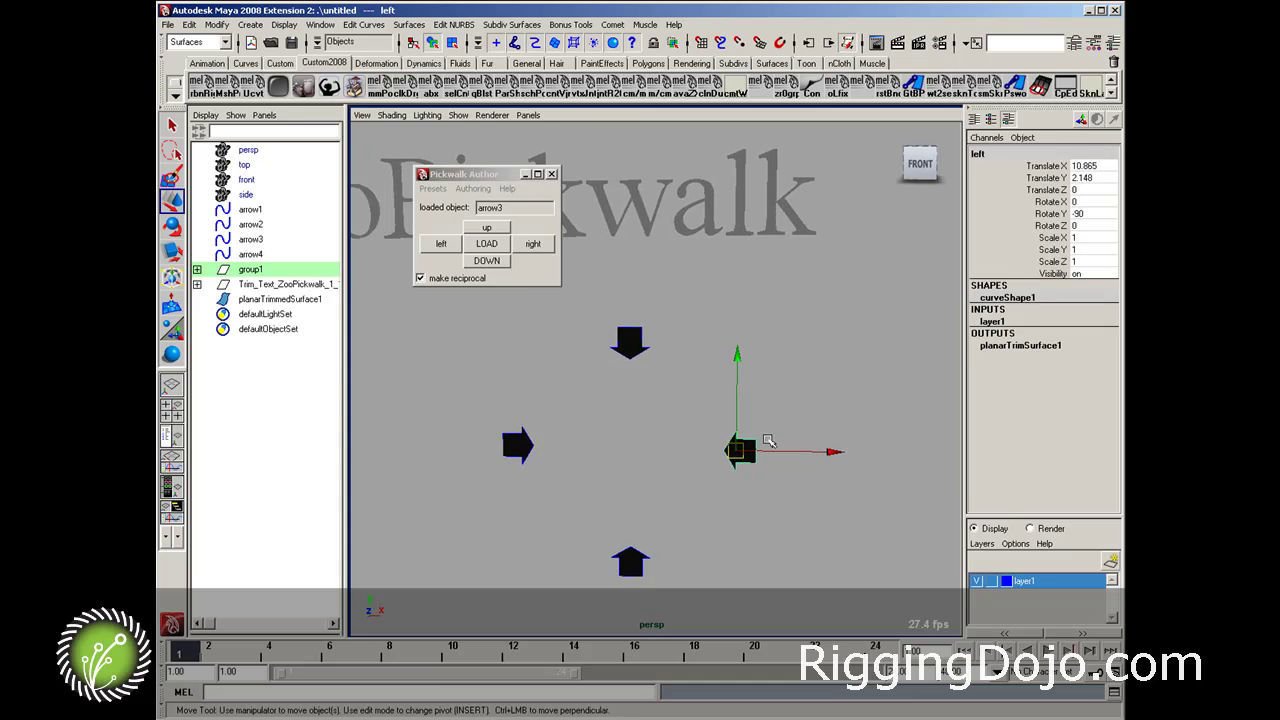
key(Left)
click(670, 428)
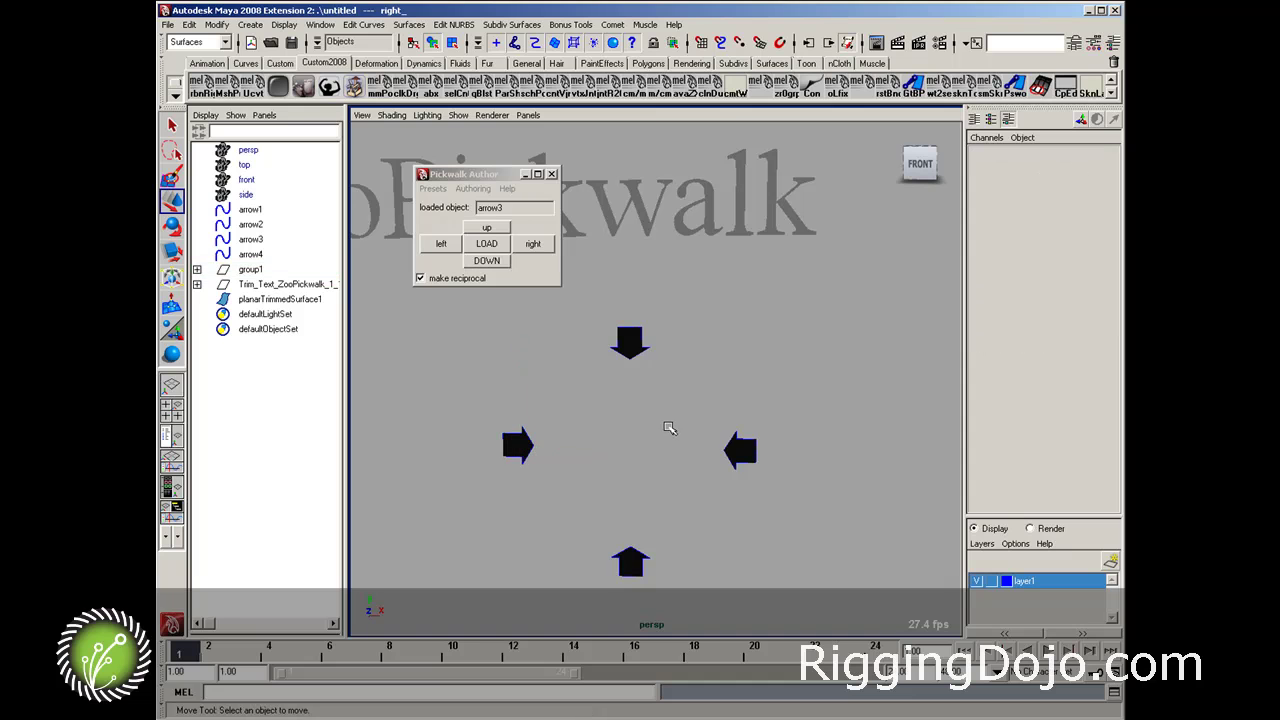
Step: Load arrow4, the bottom arrow of the four-arrow group, as the Pickwalk Author object
click(498, 176)
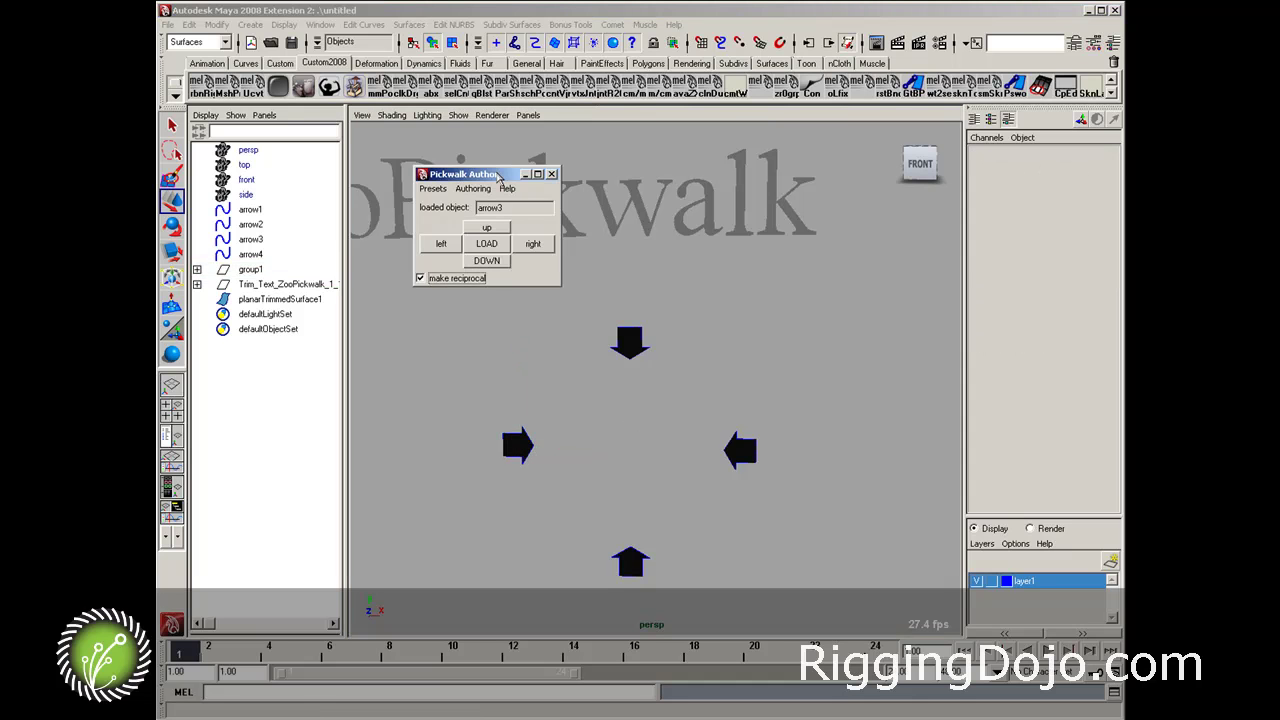
drag(498, 176, 511, 195)
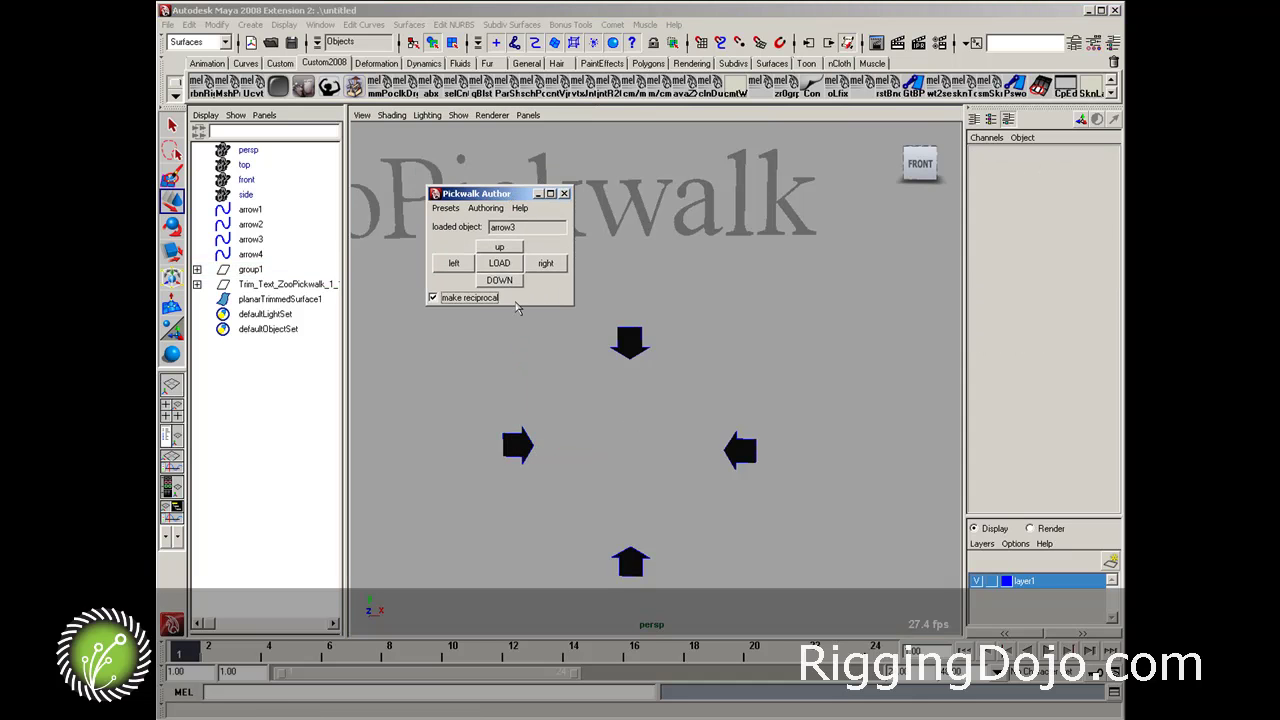
alt+click(616, 467)
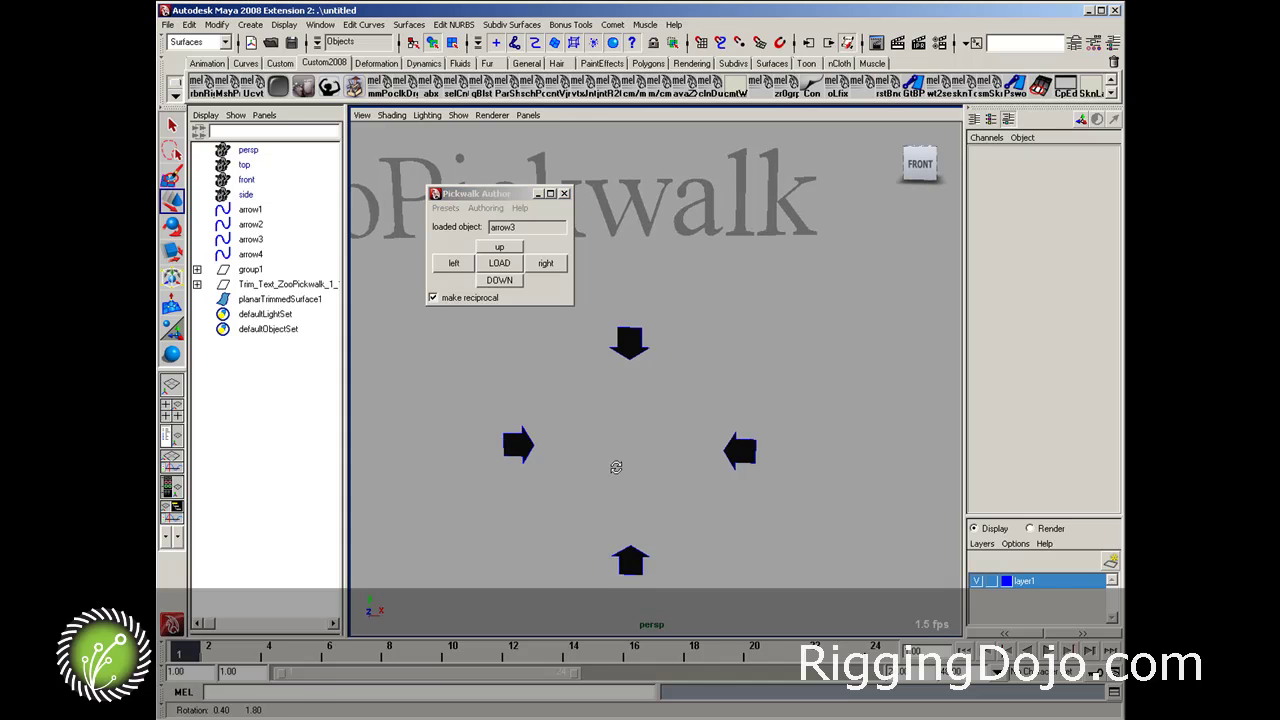
alt+drag(616, 467, 633, 472)
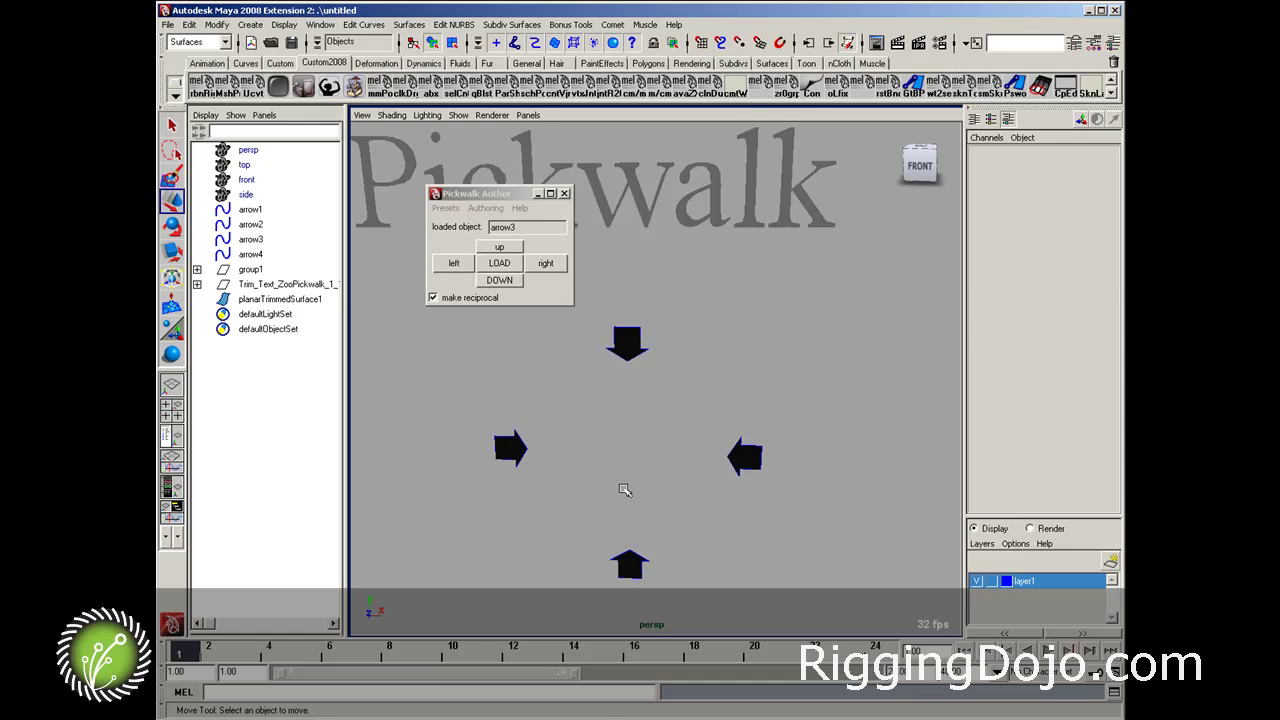
drag(609, 530, 645, 584)
click(501, 264)
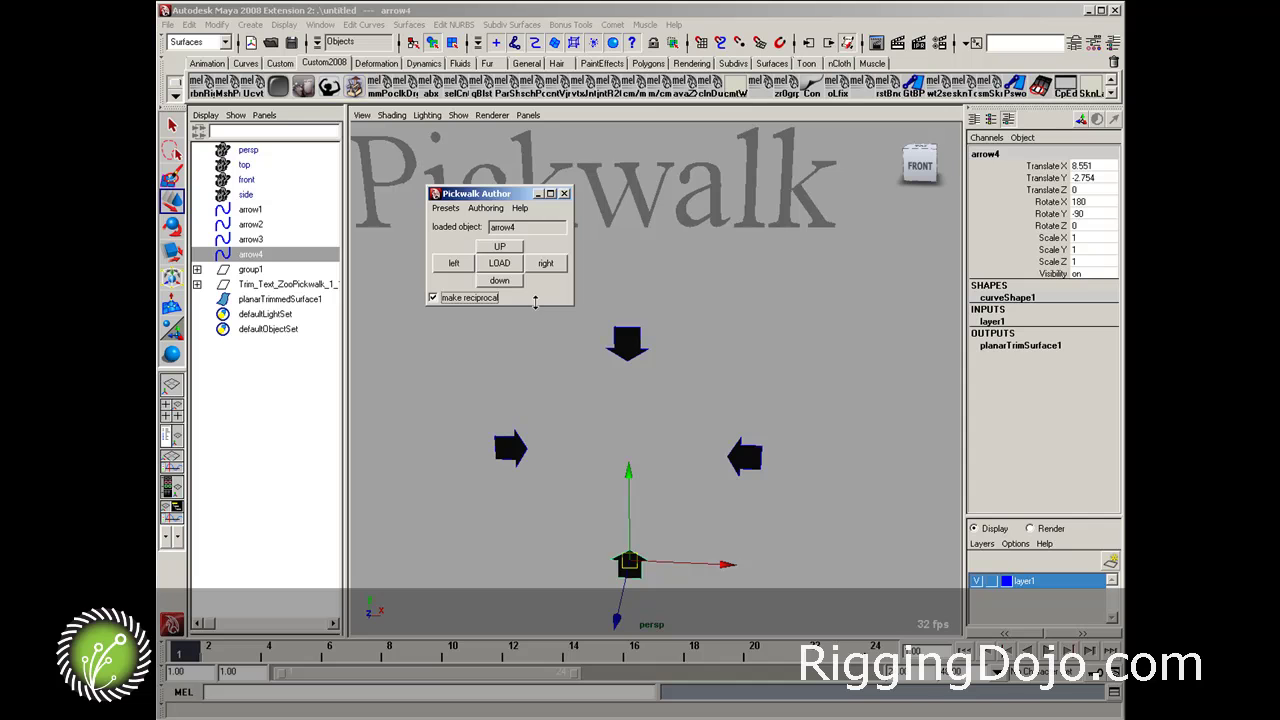
Step: Assign the arrow named left as arrow4's left pickwalk target and the arrow named right_ as its right target
drag(713, 396, 758, 472)
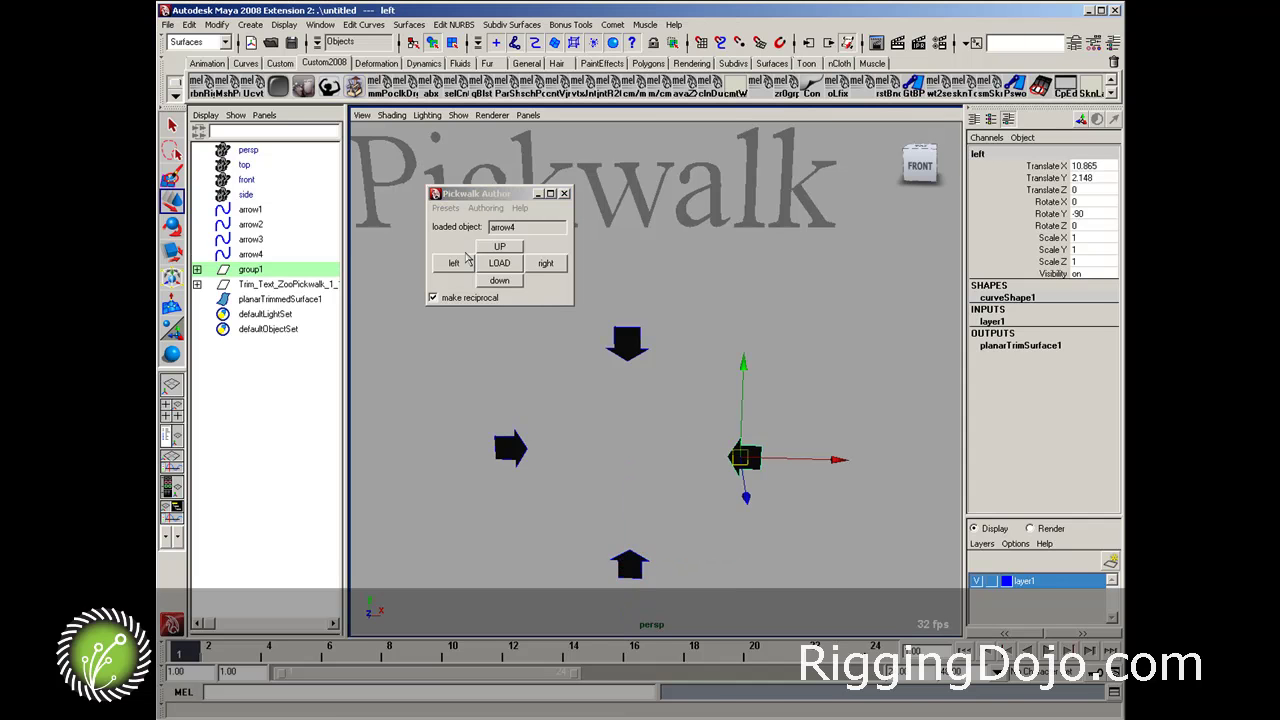
click(462, 262)
drag(535, 391, 479, 483)
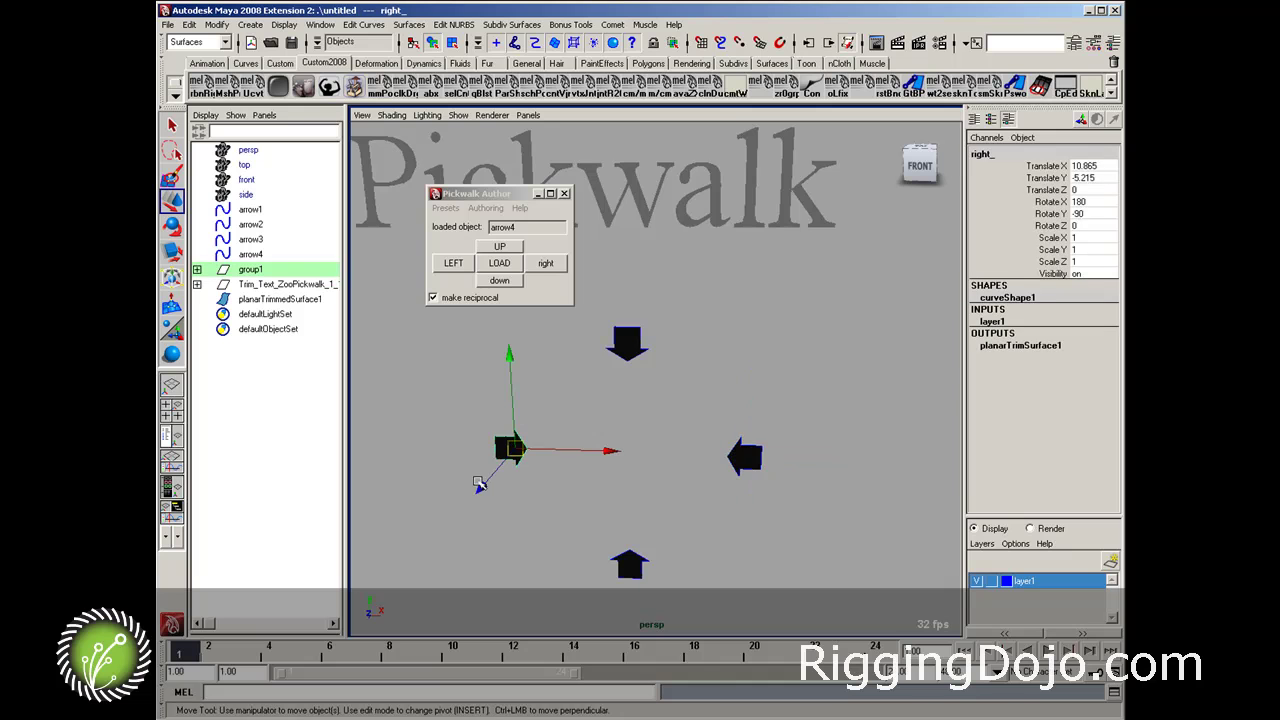
click(545, 266)
click(545, 266)
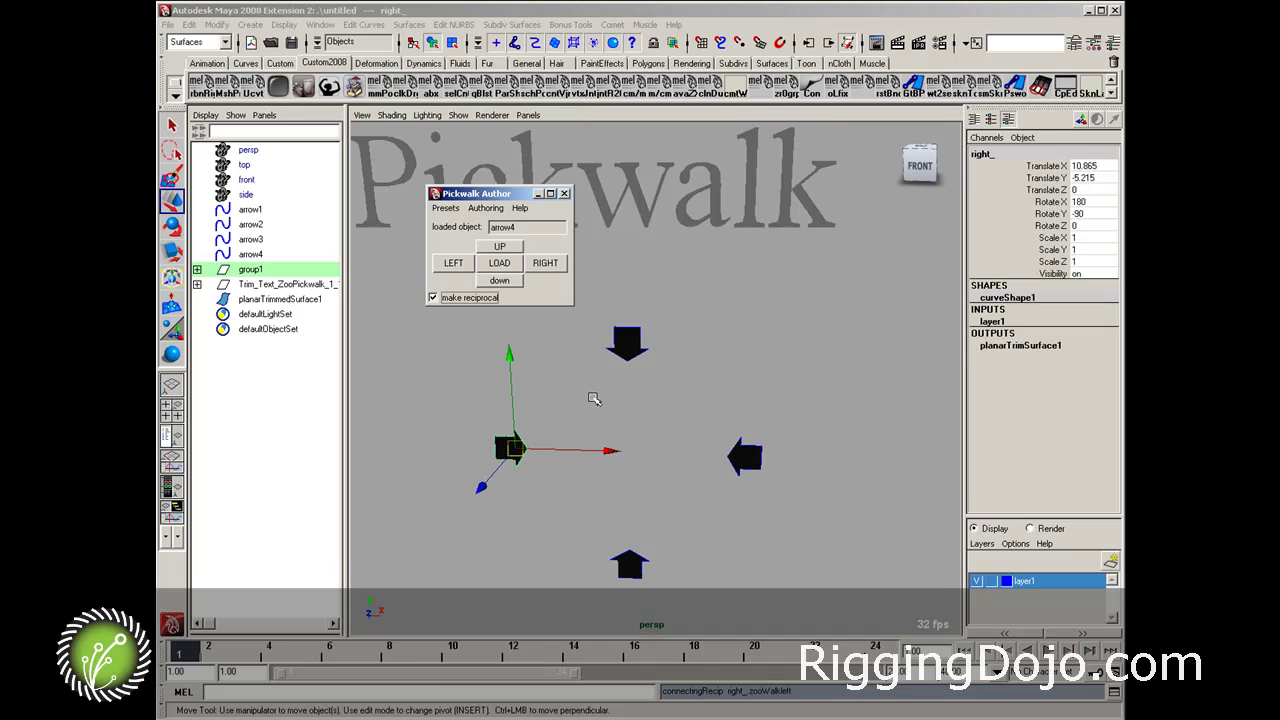
Step: Test the left and right pickwalk from arrow4 by walking repeatedly between the side arrows while adding to the selection
click(595, 400)
drag(595, 400, 646, 601)
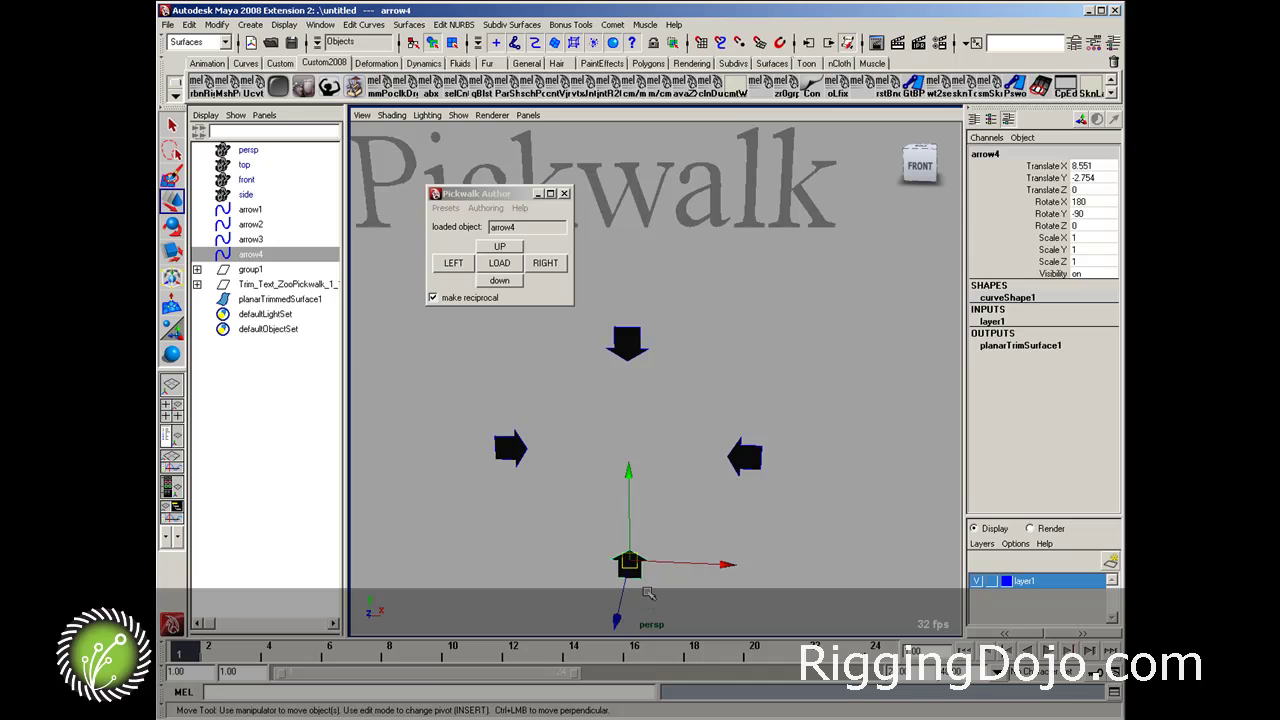
key(Right)
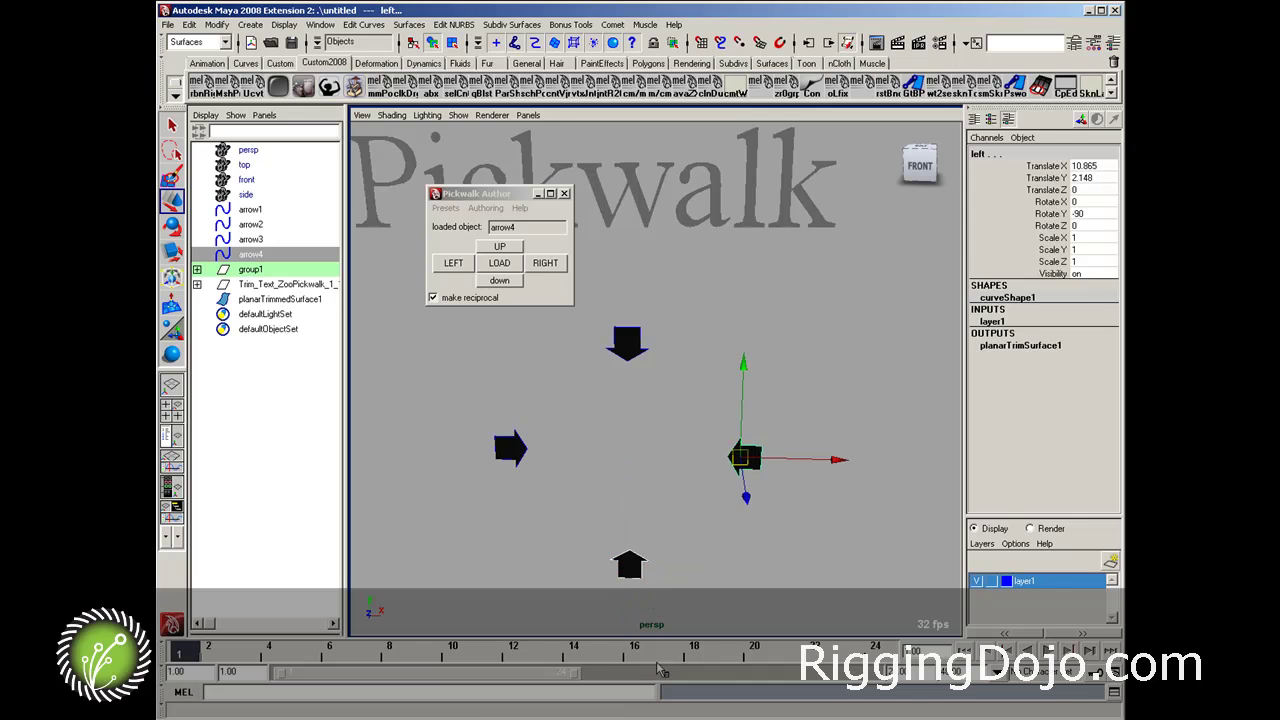
key(Left)
key(Left)
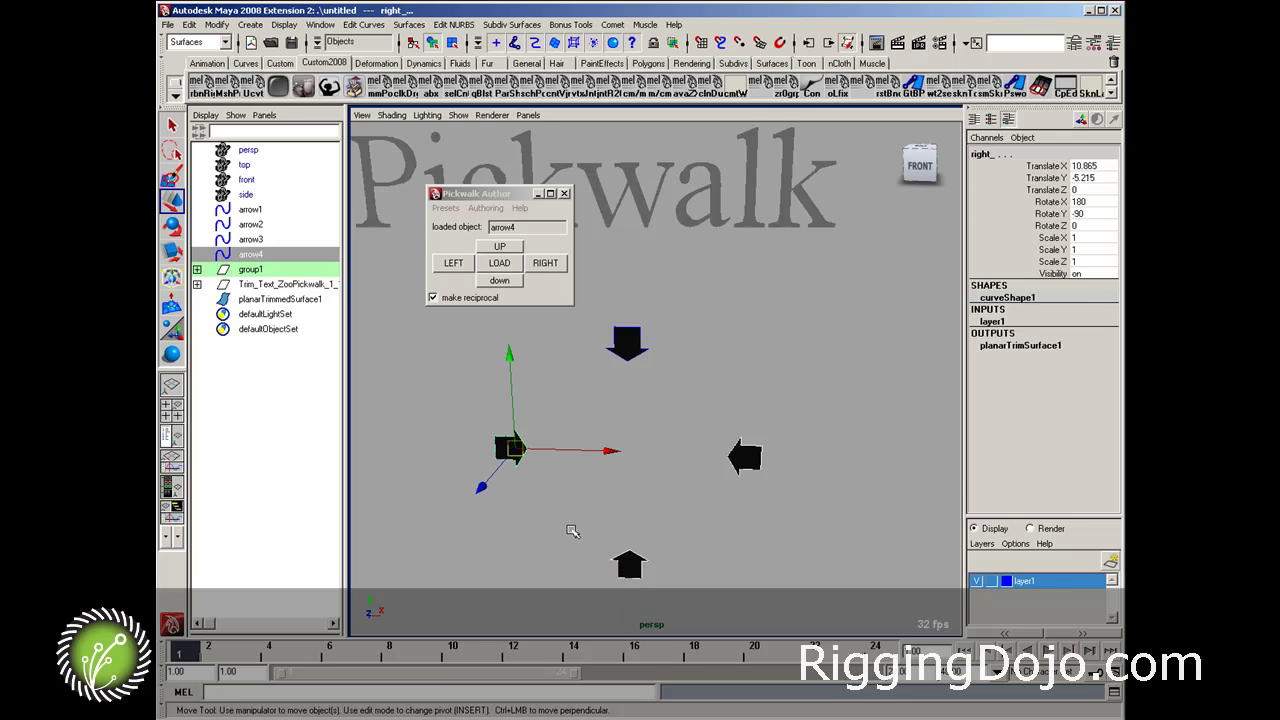
key(Right)
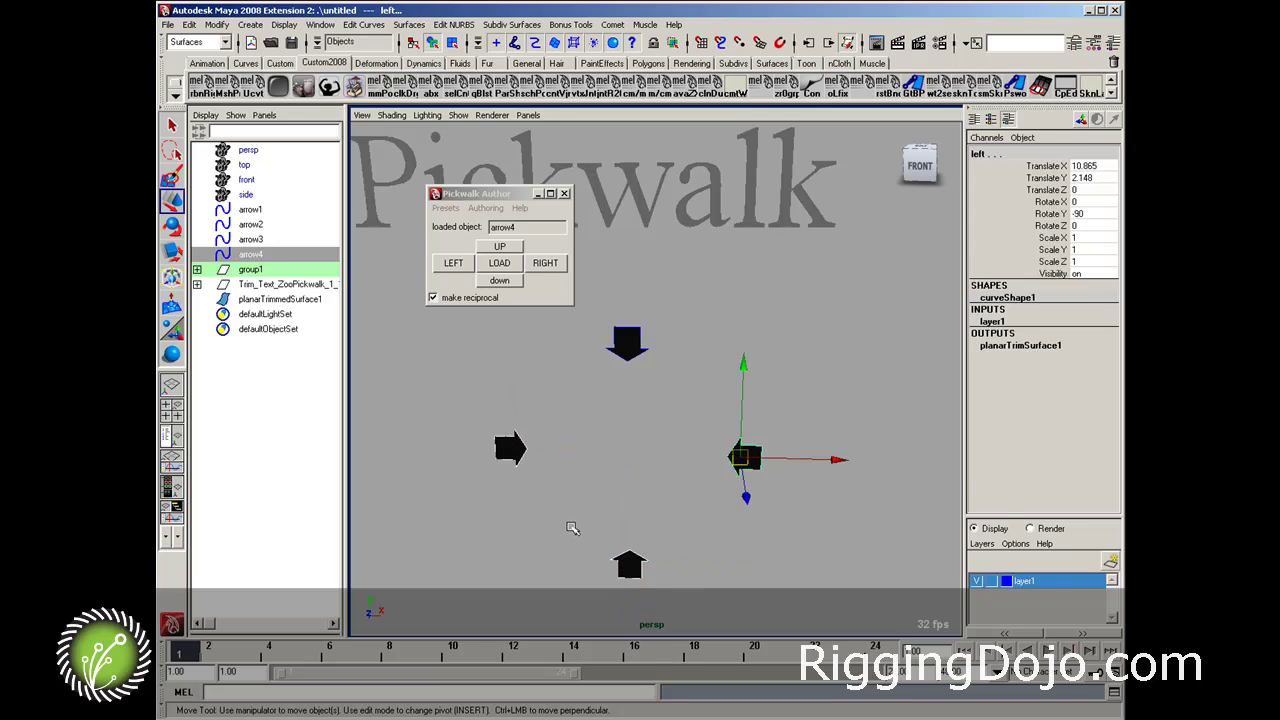
key(Down)
key(Left)
key(Down)
key(Right)
key(Down)
key(Left)
key(Down)
key(Left)
key(Down)
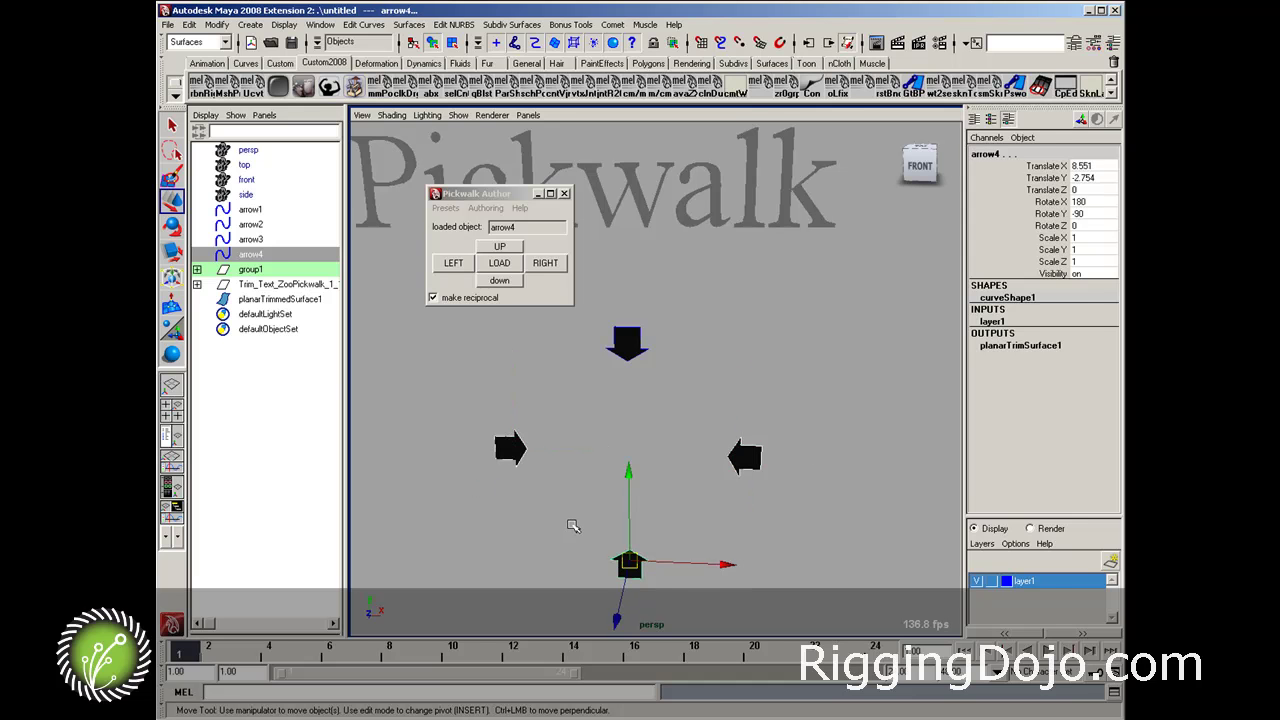
key(Right)
key(Down)
key(Left)
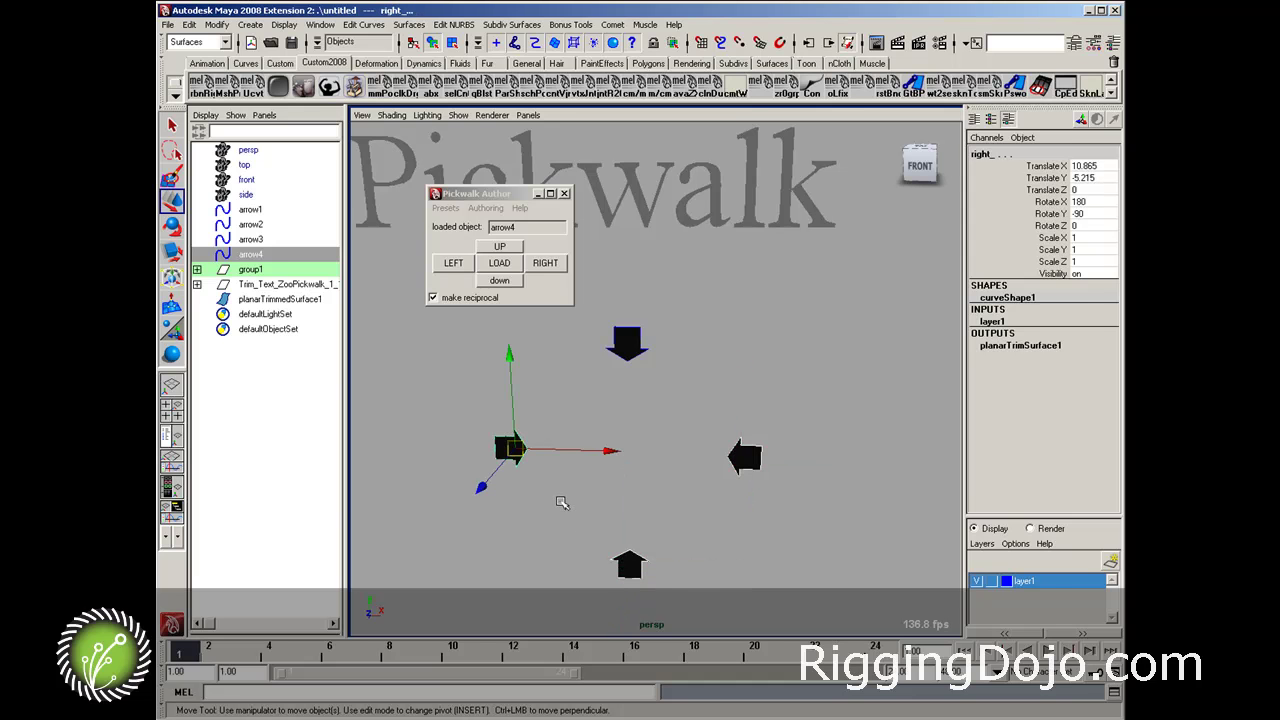
click(562, 502)
Step: Load the arrow named left in the Pickwalk Author and assign right_ as its right pickwalk target
click(740, 462)
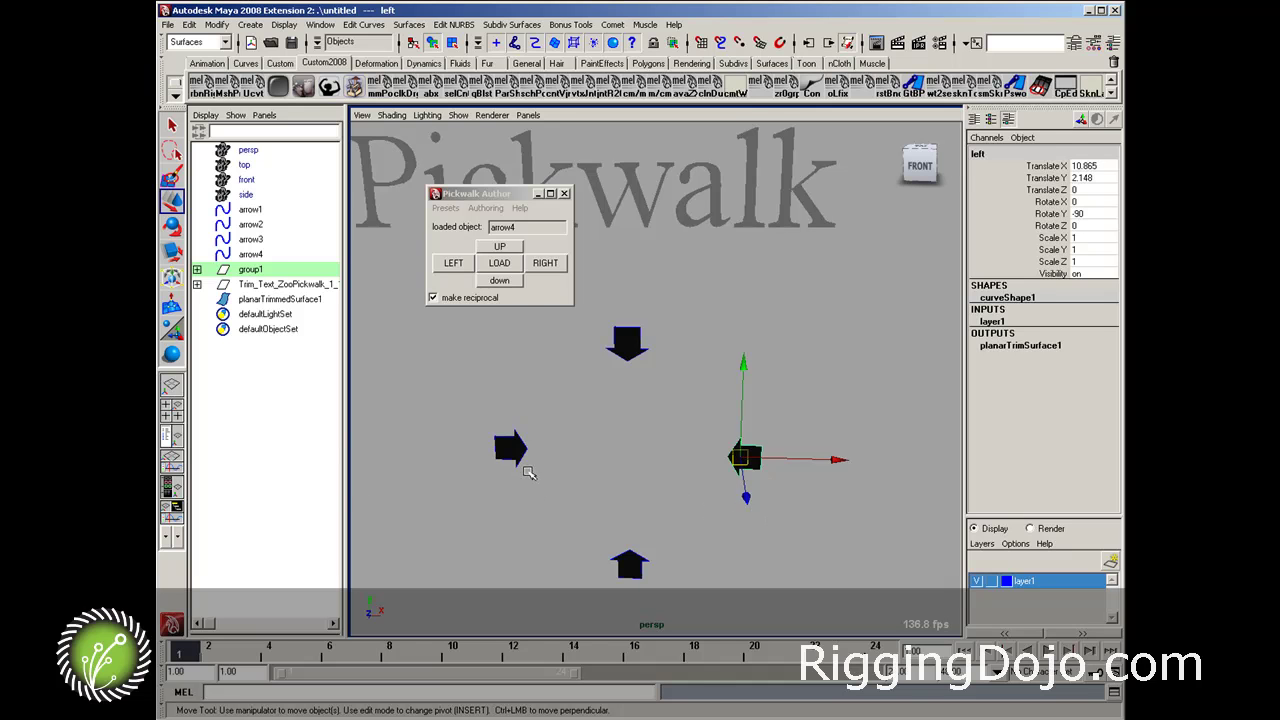
click(516, 271)
click(499, 263)
click(505, 440)
click(559, 265)
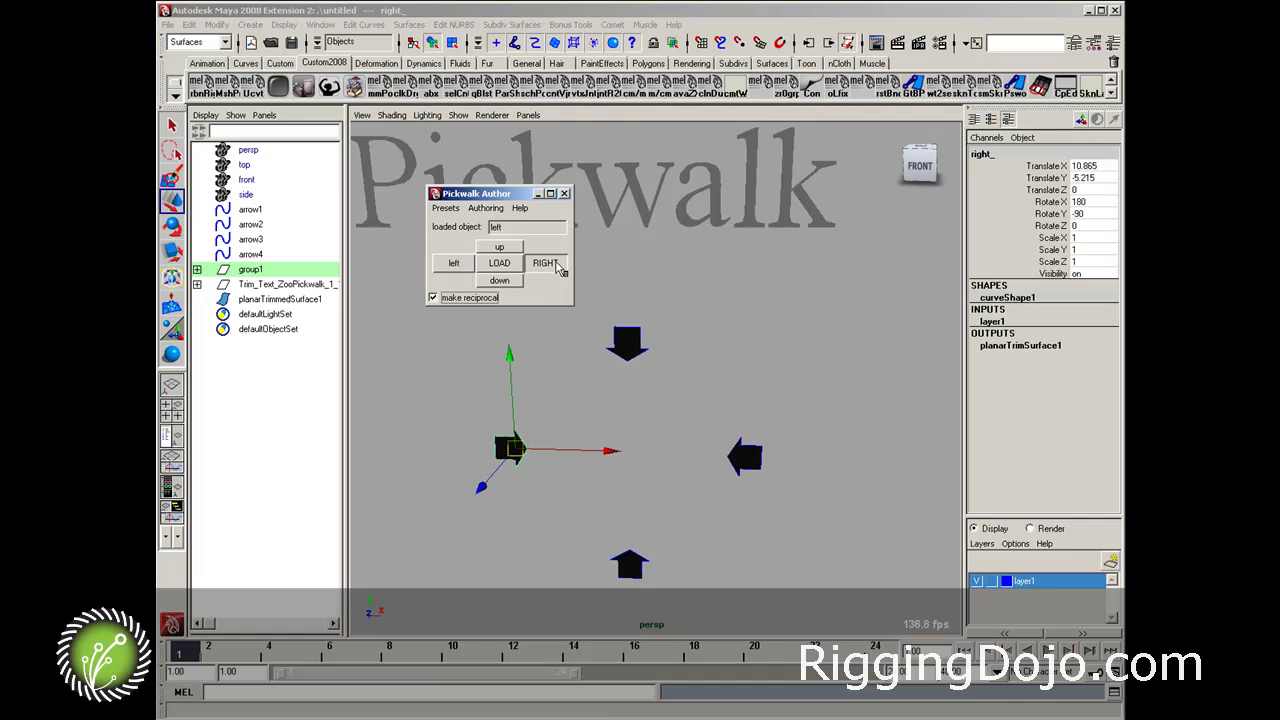
click(545, 263)
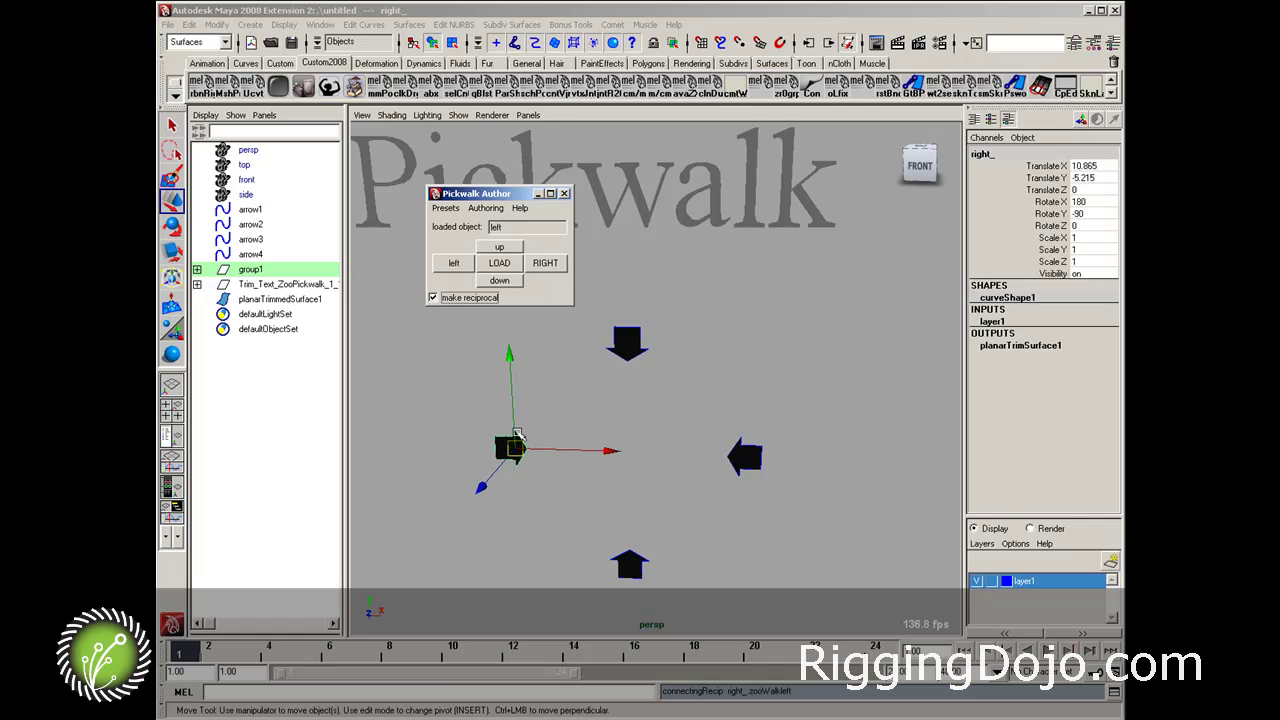
Step: Load right_ as the Pickwalk Author object and test the pickwalk left and right between it and the arrow named left
click(538, 388)
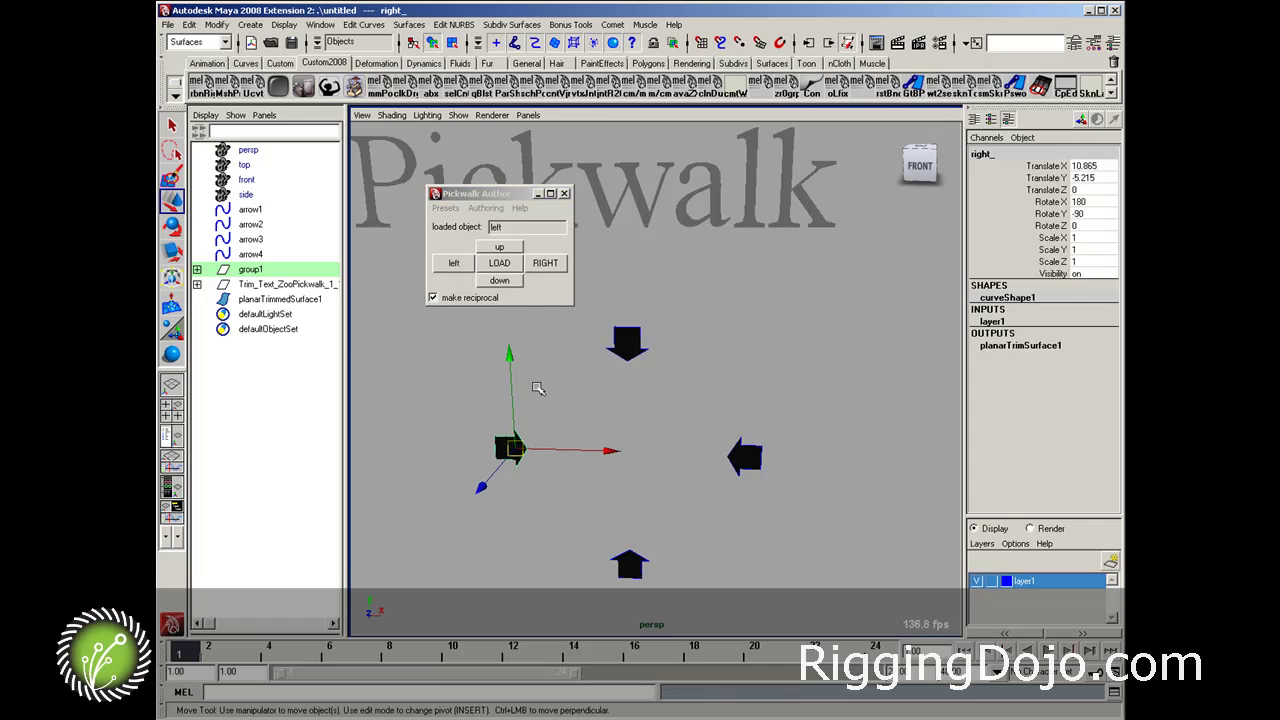
click(503, 265)
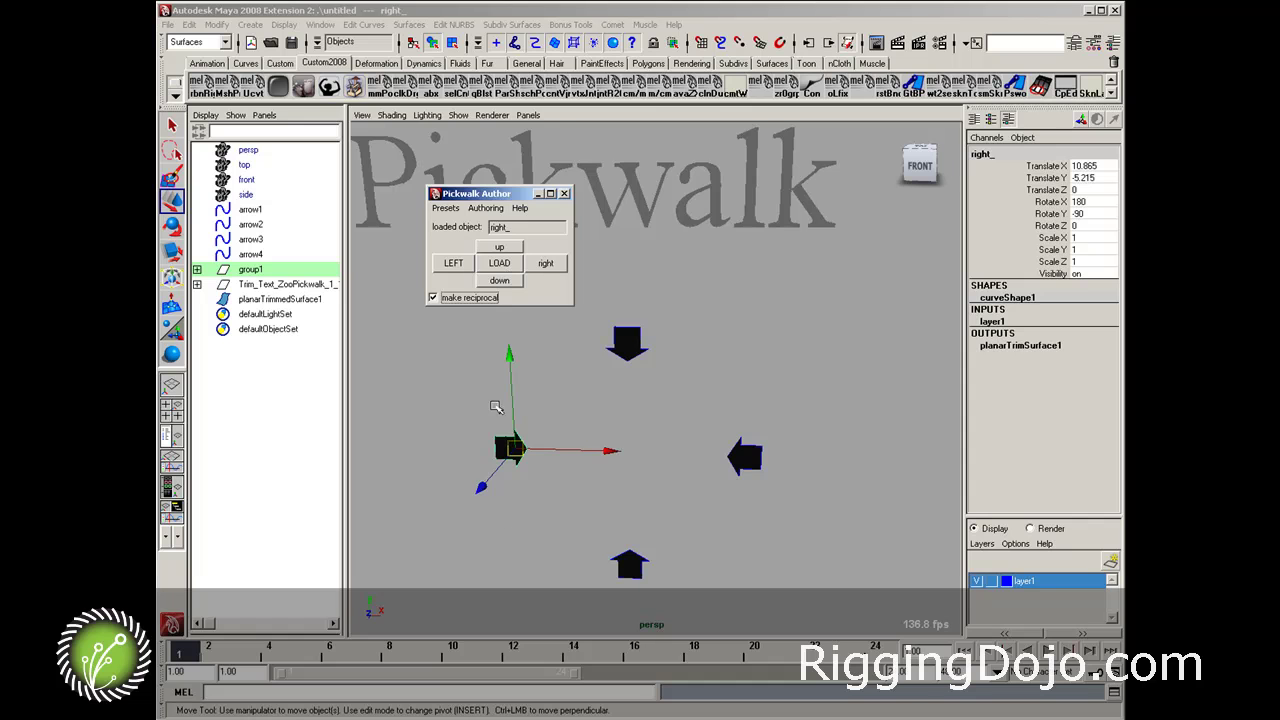
click(511, 496)
key(Left)
key(Right)
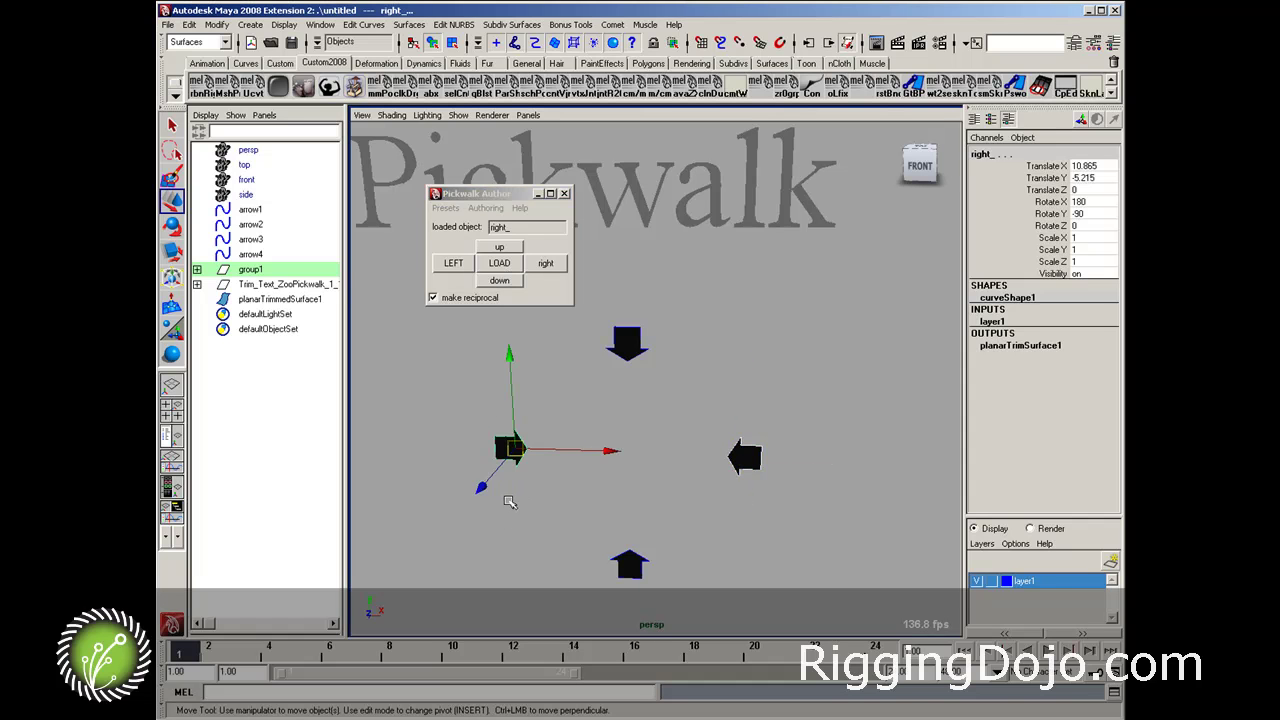
key(Left)
key(Right)
key(Left)
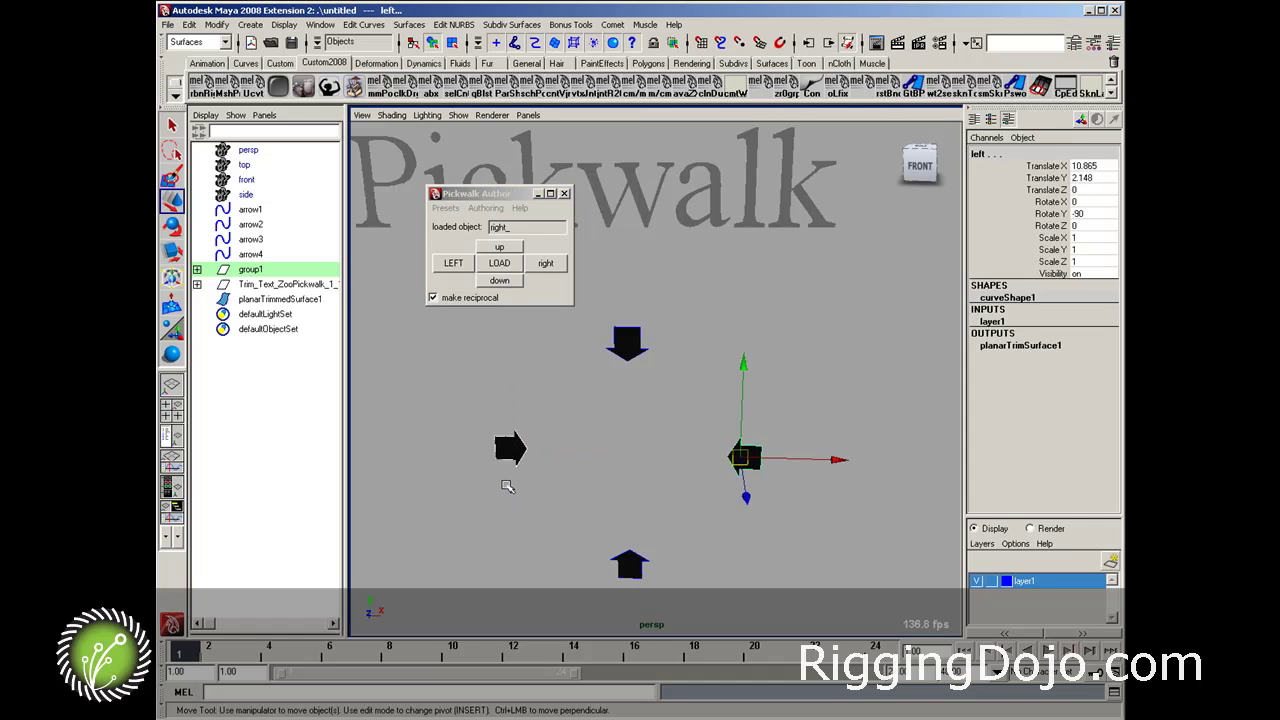
key(Right)
click(507, 386)
key(ctrl+z)
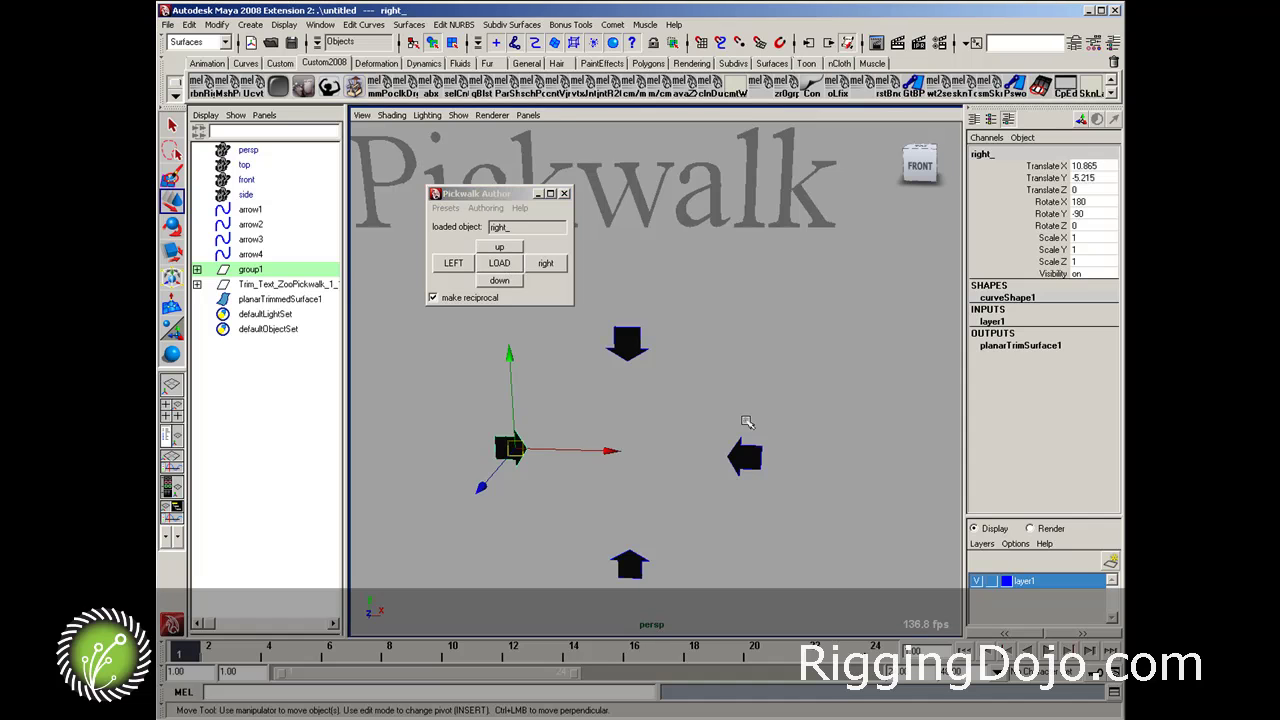
Step: Assign the arrow named left as the right pickwalk target of right_, and reselect both side arrows in turn
click(745, 455)
click(545, 262)
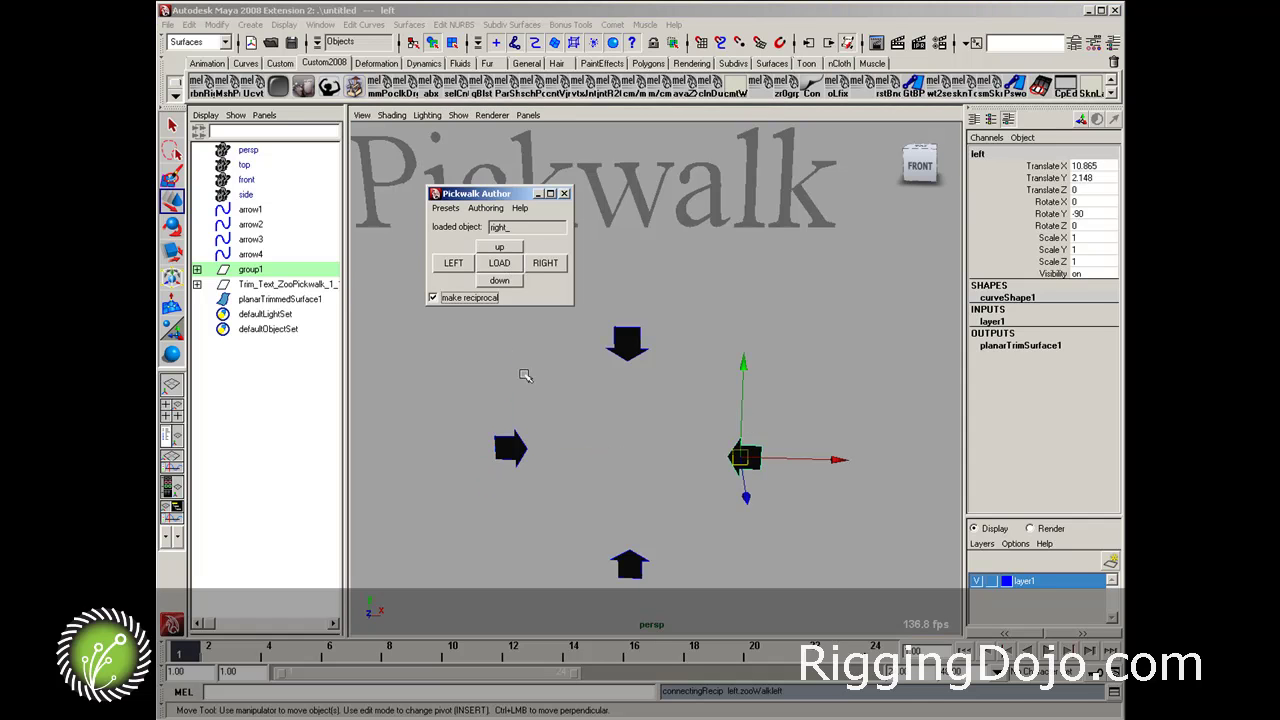
click(517, 441)
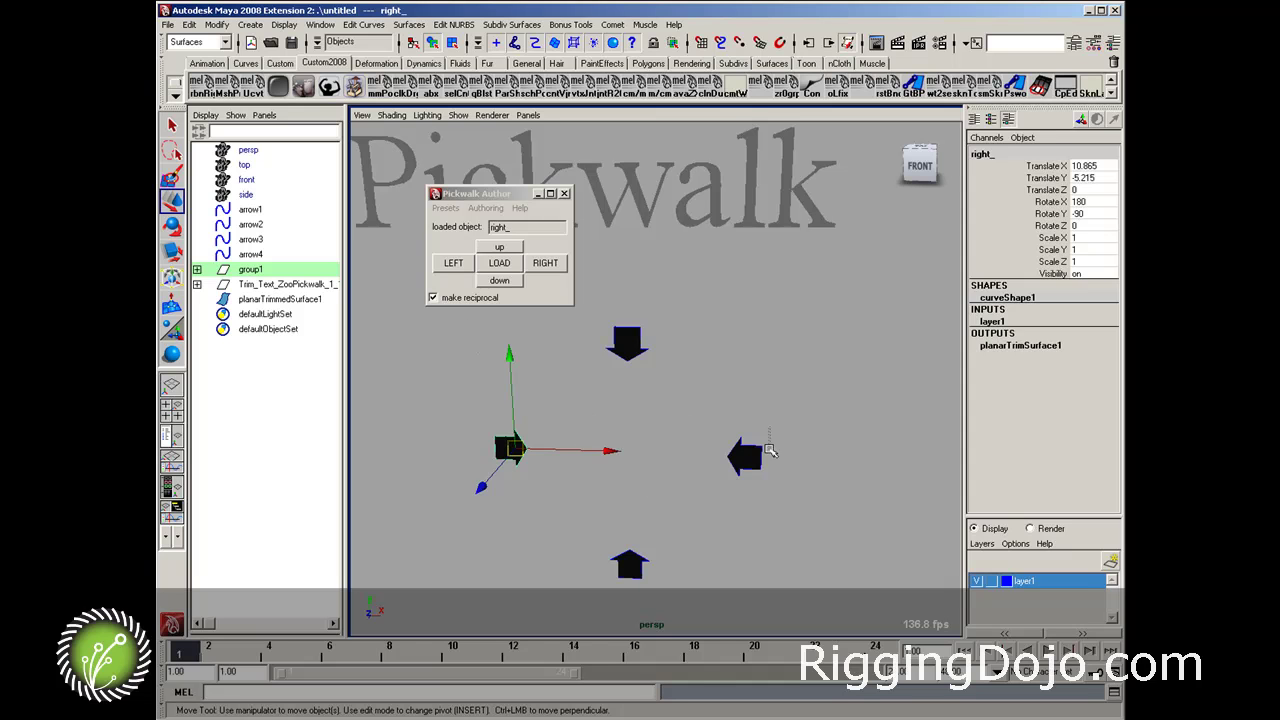
click(766, 457)
click(752, 460)
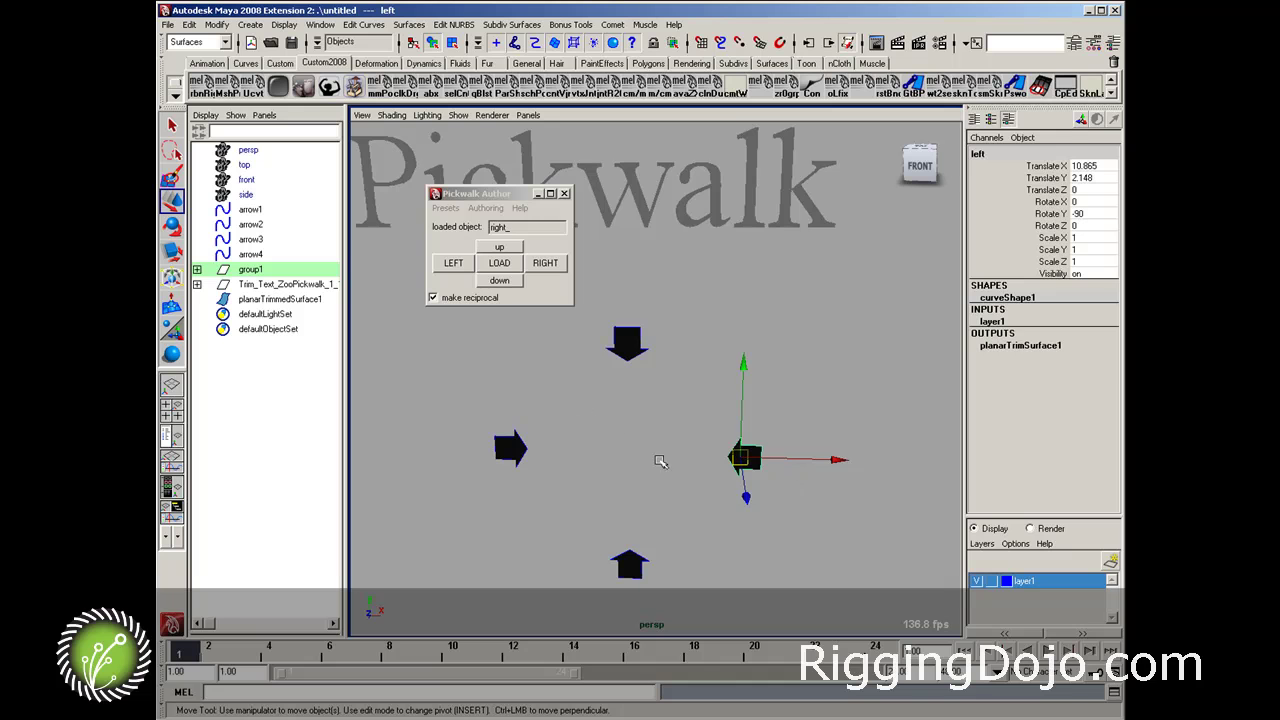
click(583, 462)
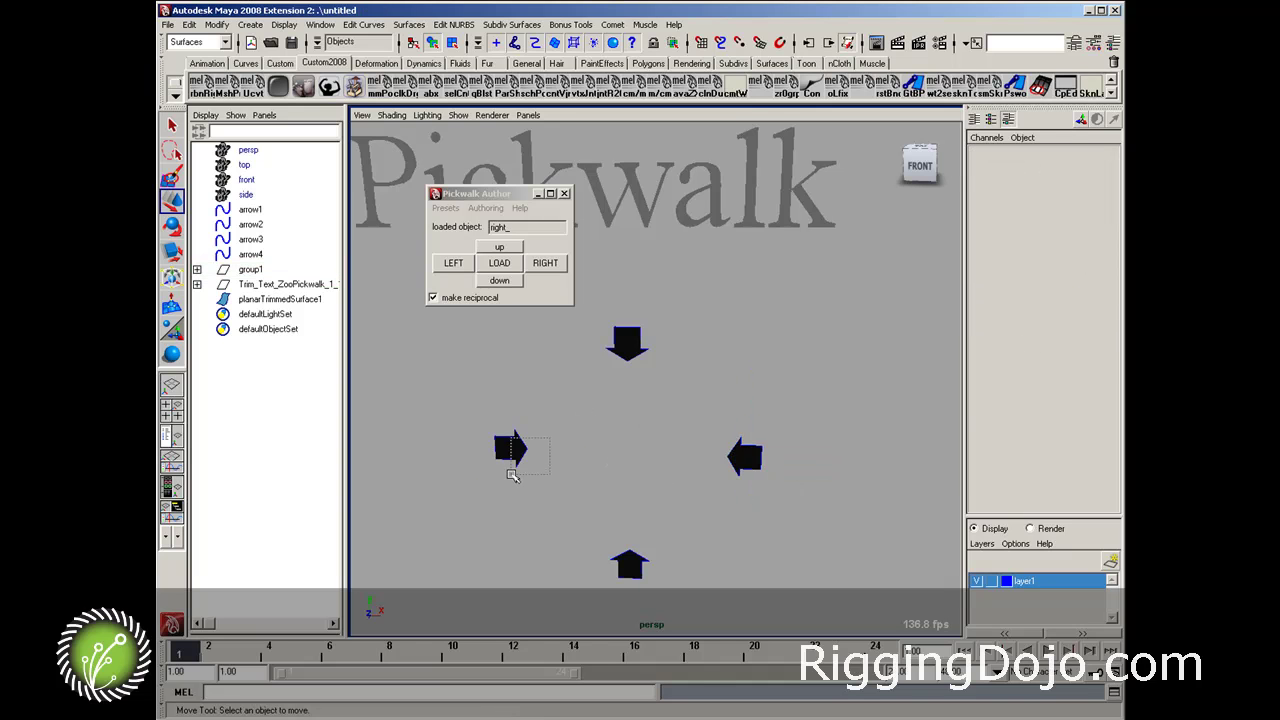
click(510, 465)
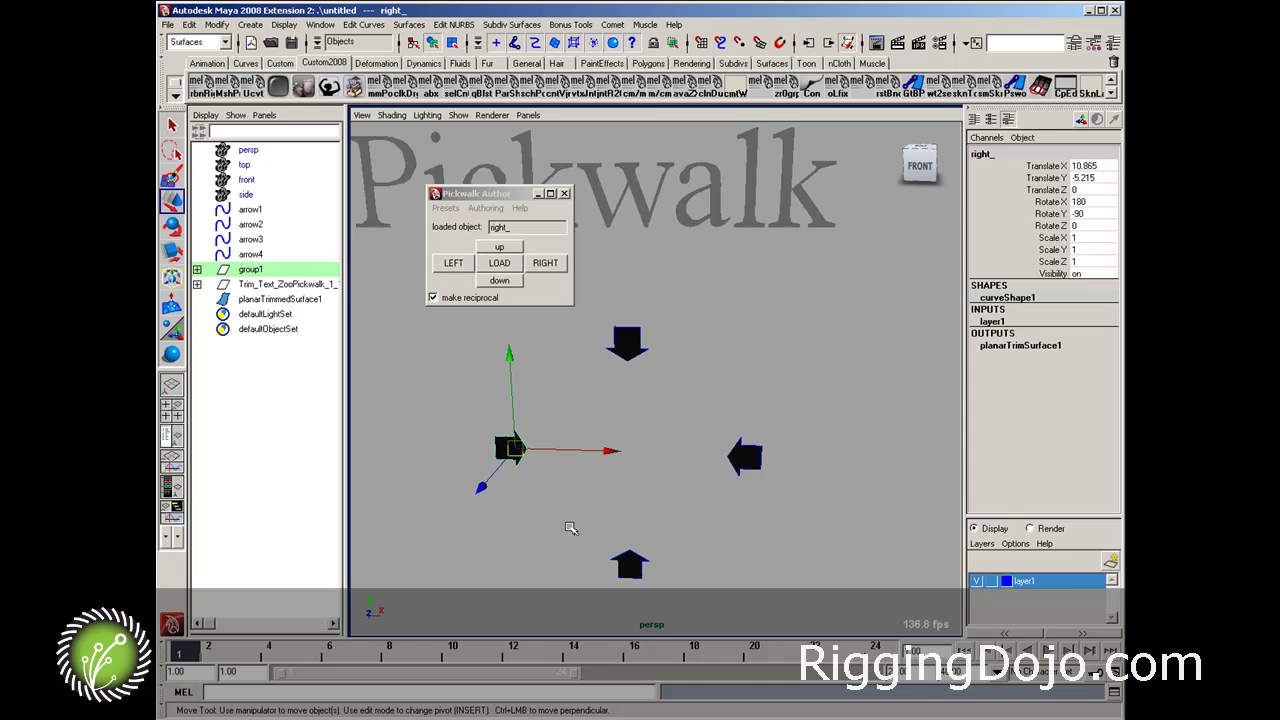
Step: Move arrow4 up toward the middle of the four-arrow group, to about -0.874 in Translate Y
click(632, 560)
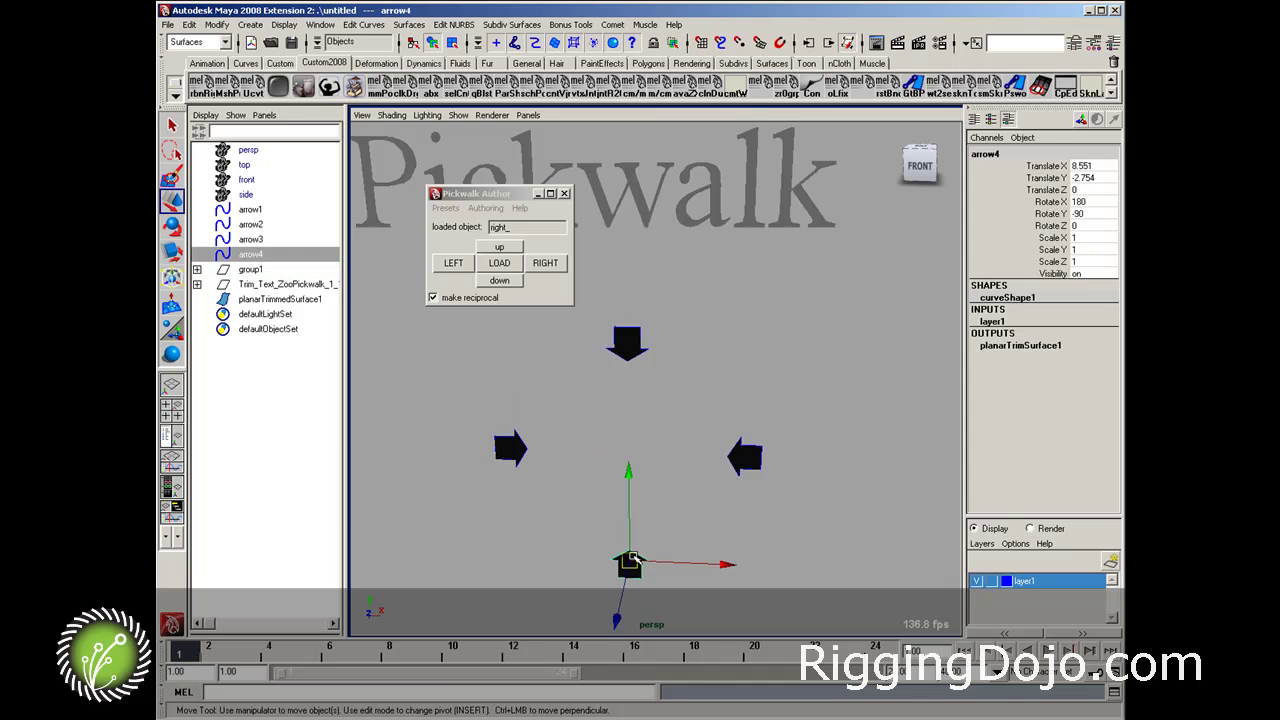
drag(632, 560, 633, 510)
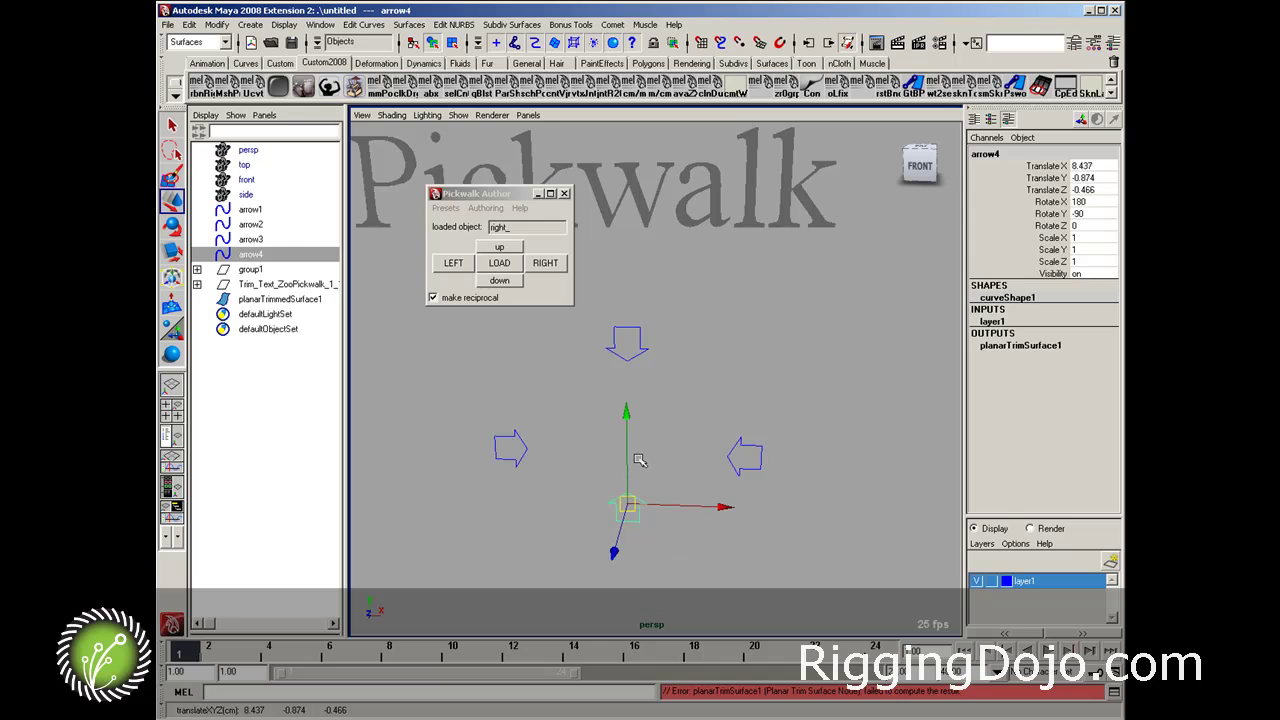
Step: Undo the last move of arrow4 and clear the selection
key(ctrl+z)
click(669, 427)
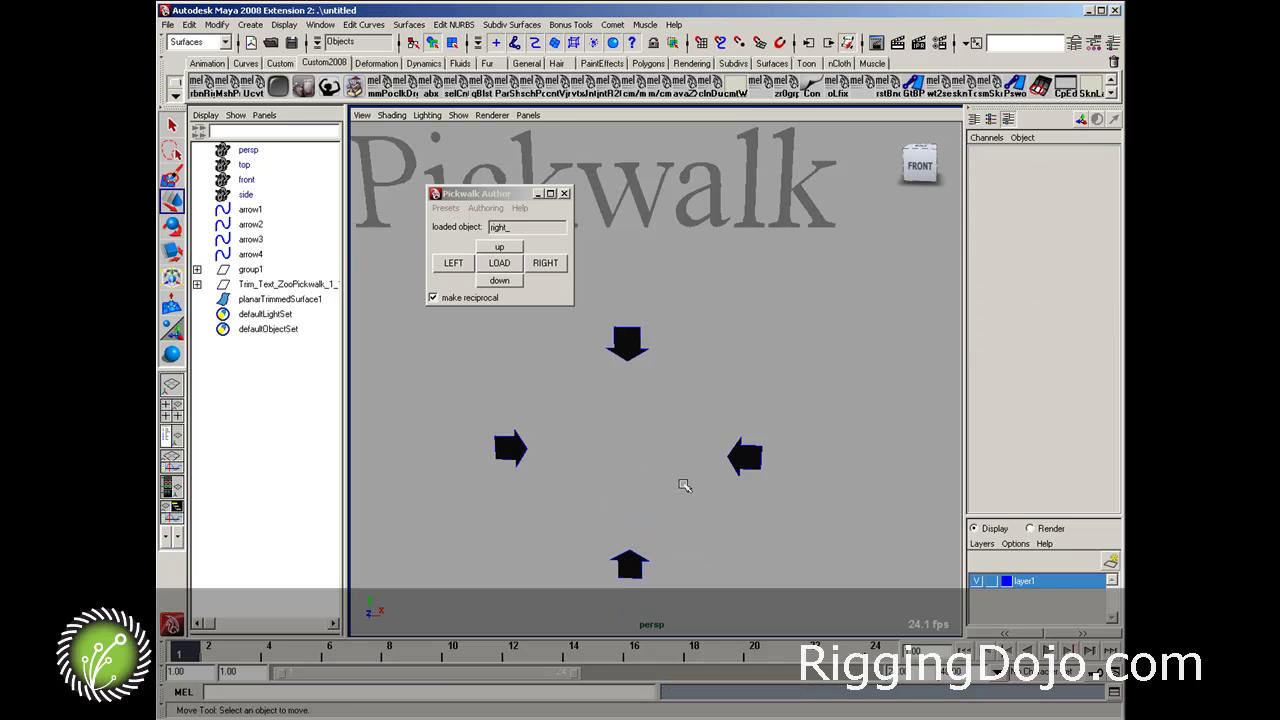
Step: Load right_ in the Pickwalk Author and try to assign arrow4 as its up pickwalk target
click(527, 447)
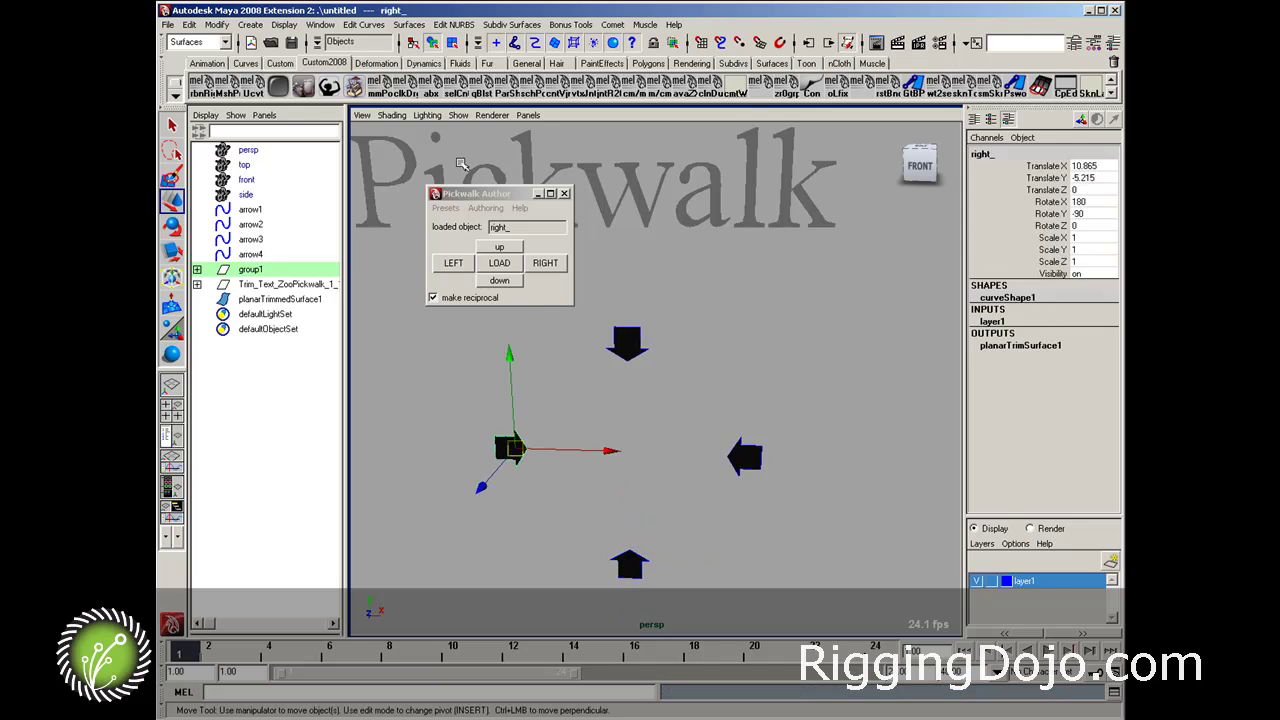
click(508, 266)
click(629, 565)
click(499, 246)
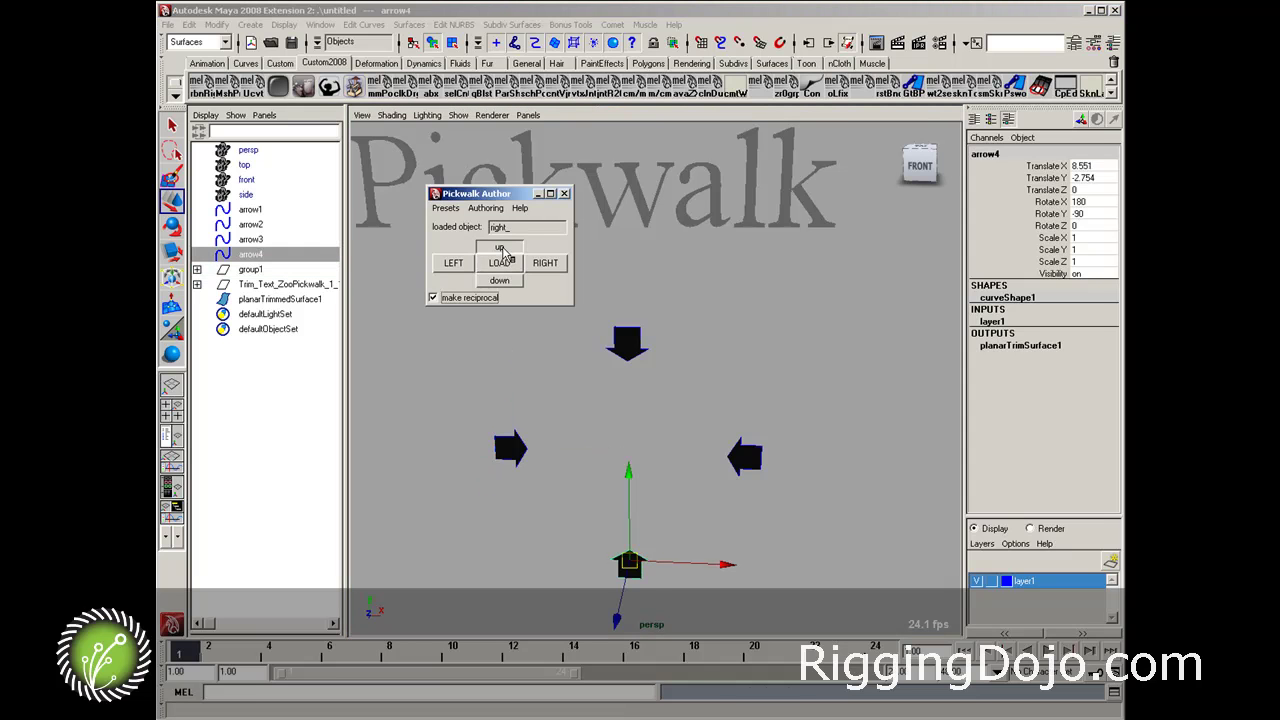
Step: Load the arrow named left in the Pickwalk Author and assign arrow3 as its up pickwalk target
drag(734, 392, 748, 455)
click(499, 263)
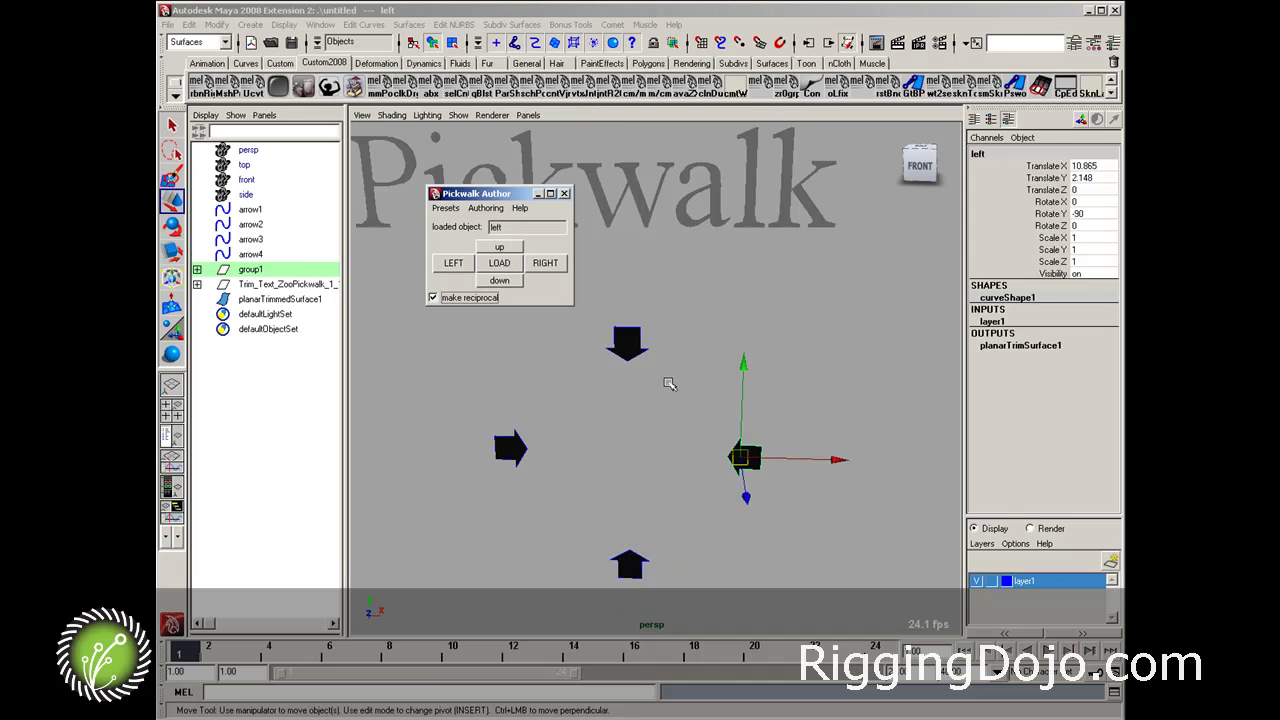
click(627, 350)
click(627, 350)
click(499, 247)
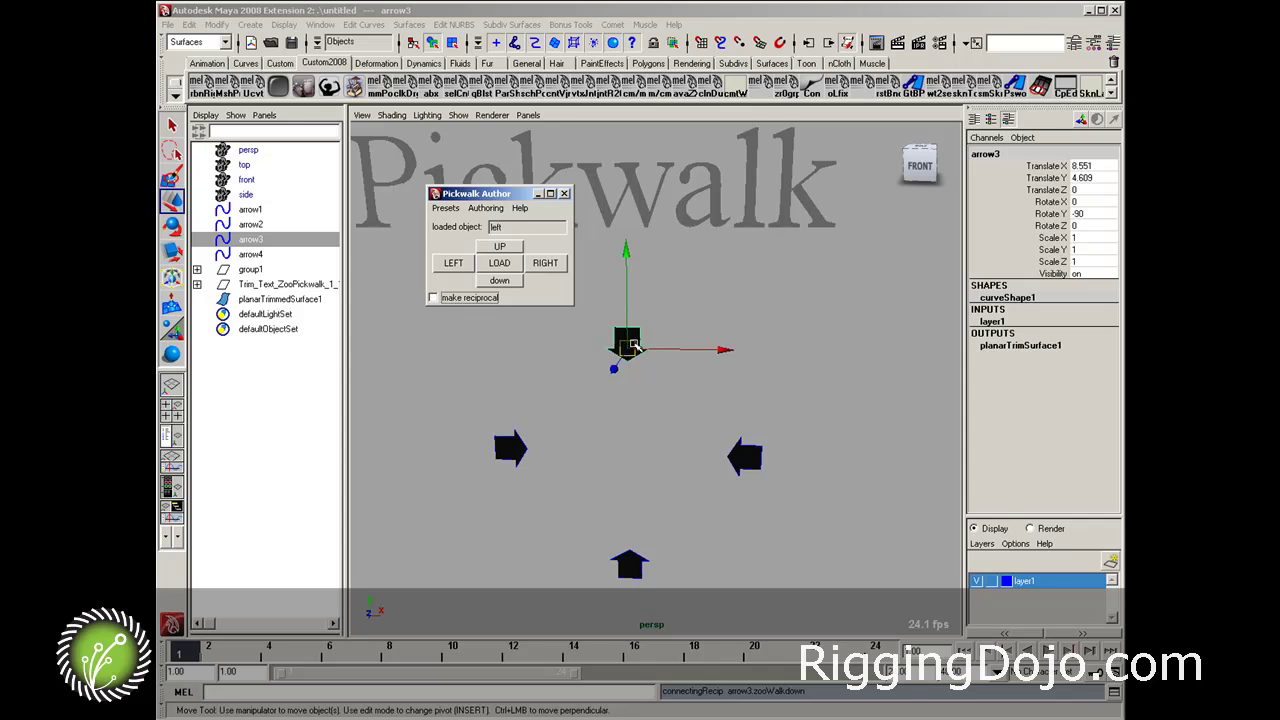
click(643, 319)
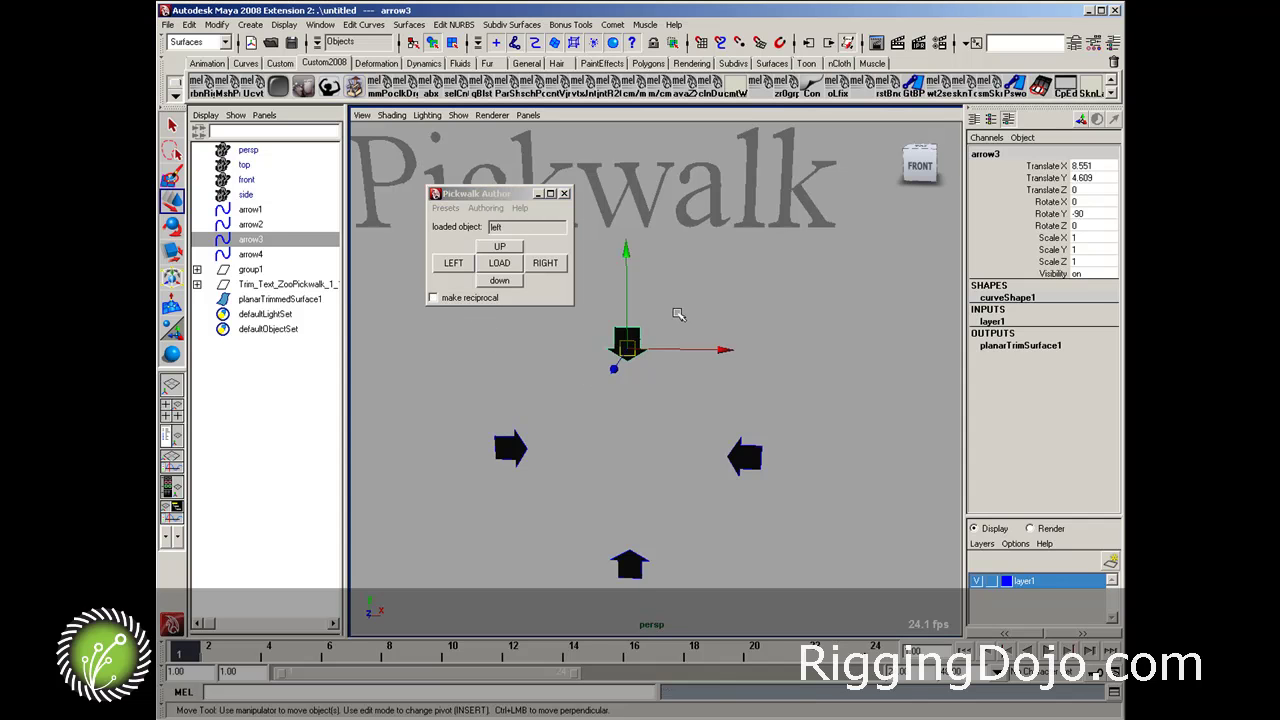
Step: Undo the latest up-target assignments and the arrow selections made for them, and clear the selection
key(ctrl+z)
key(ctrl+z)
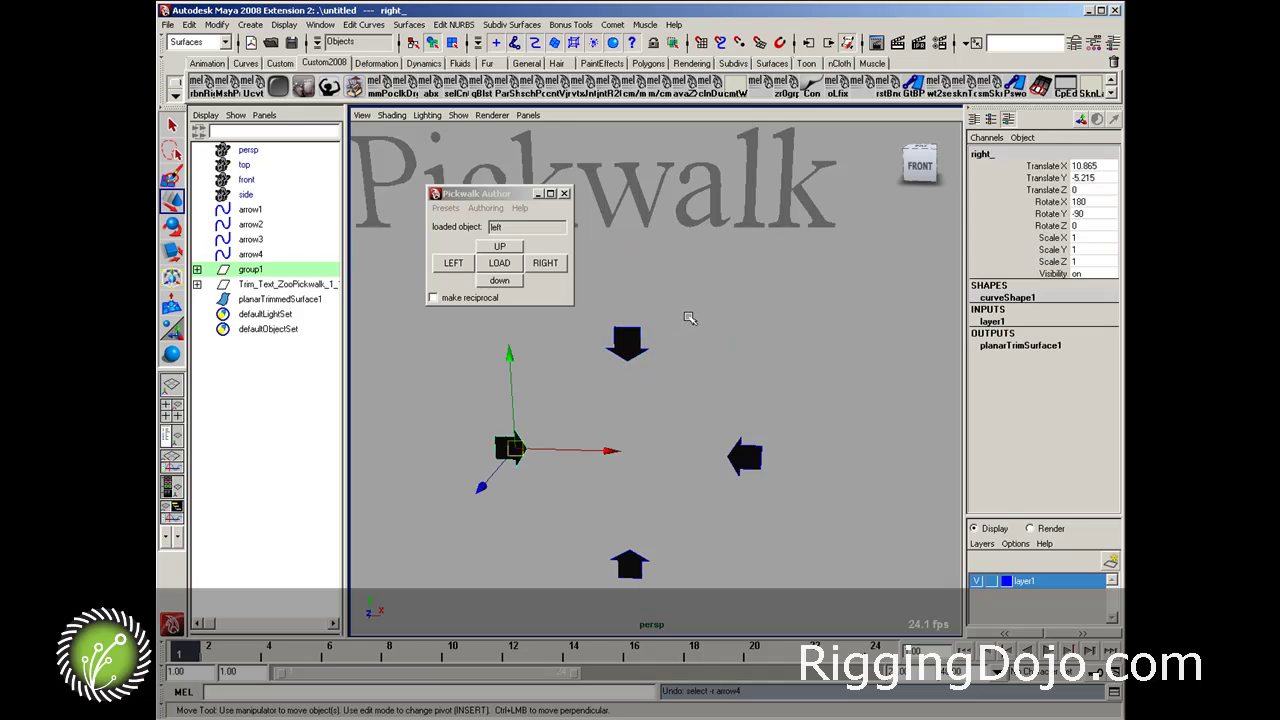
key(ctrl+z)
click(565, 424)
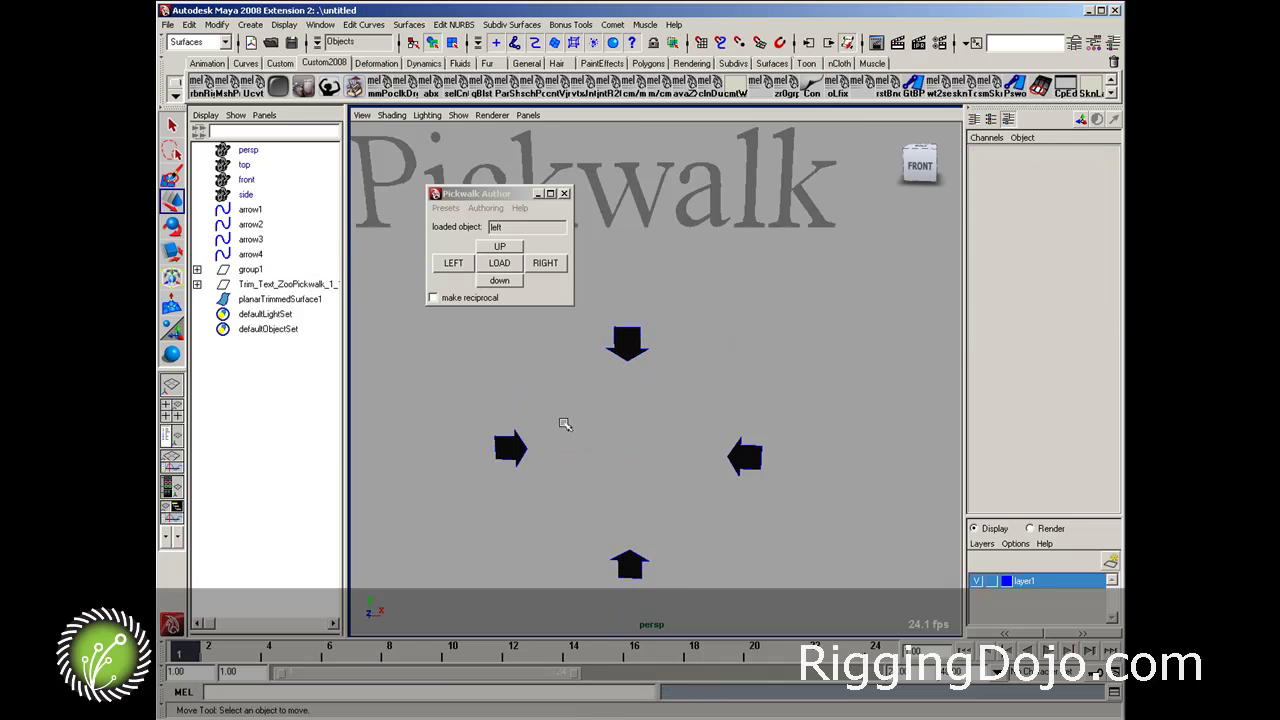
Step: Load right_ in the Pickwalk Author, assign arrow3 as its up pickwalk target, and reselect arrow3 to check it
click(518, 445)
click(514, 267)
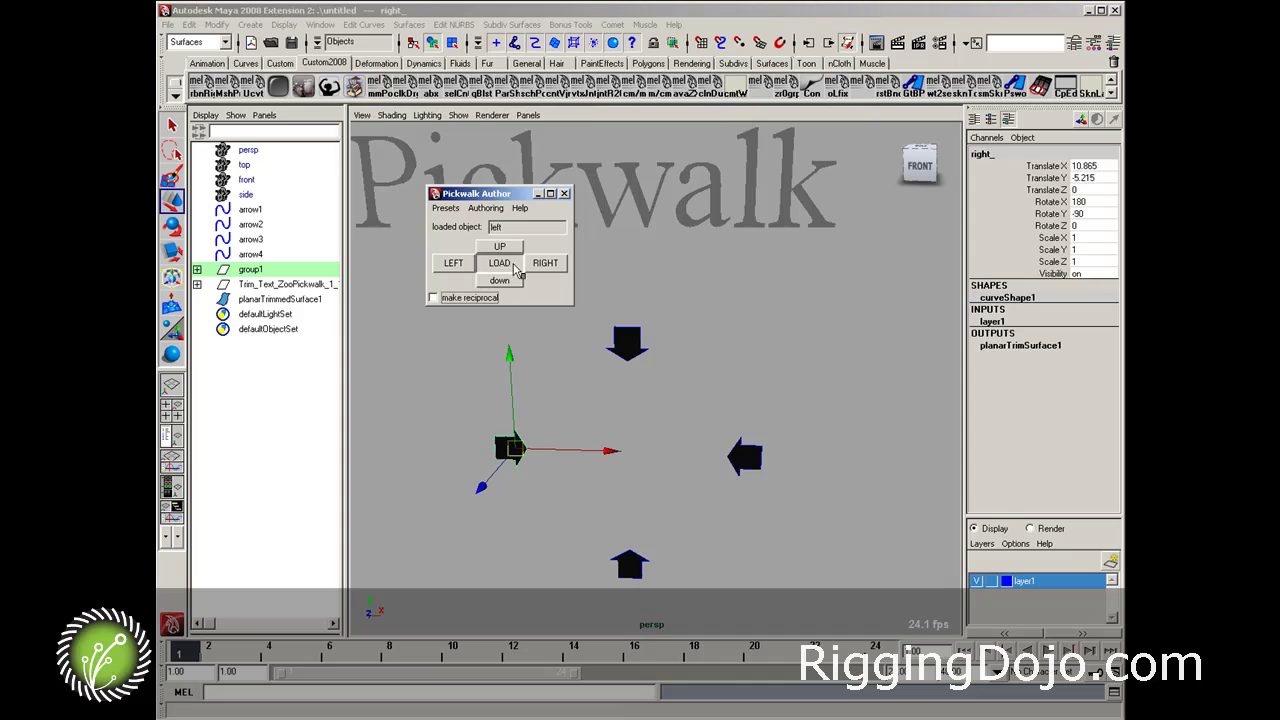
click(624, 345)
click(503, 246)
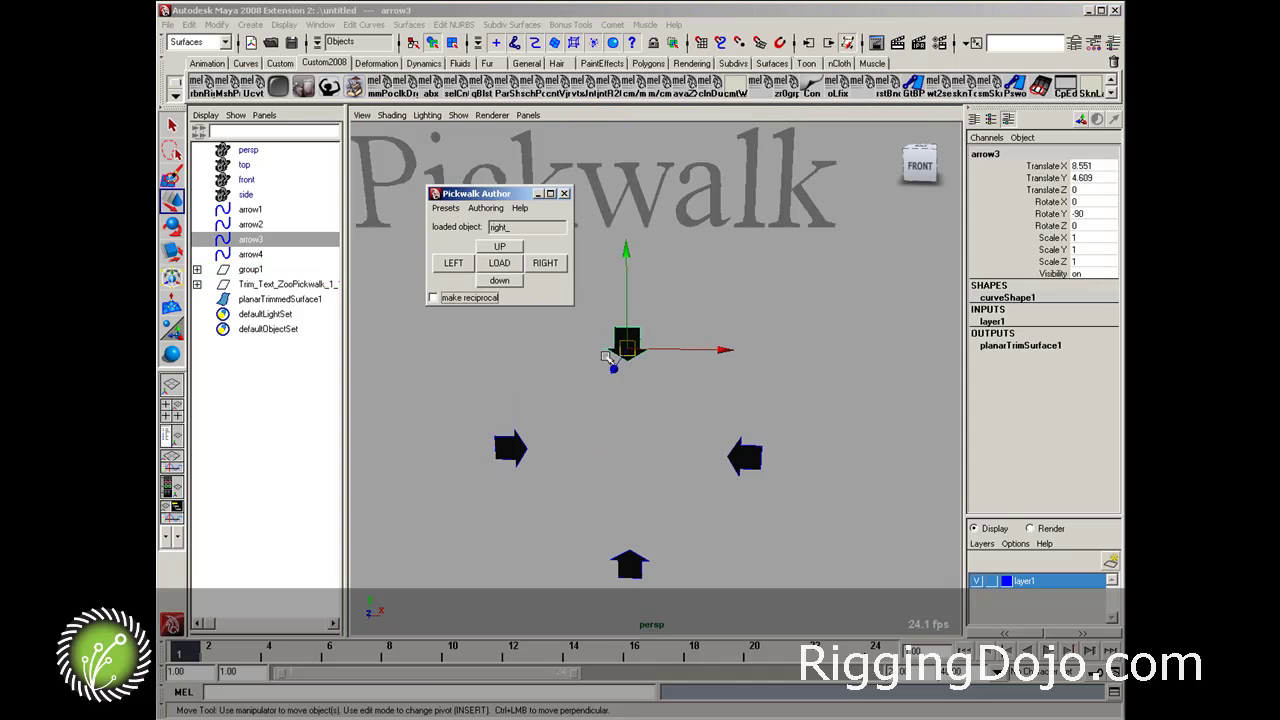
drag(636, 350, 641, 380)
click(637, 322)
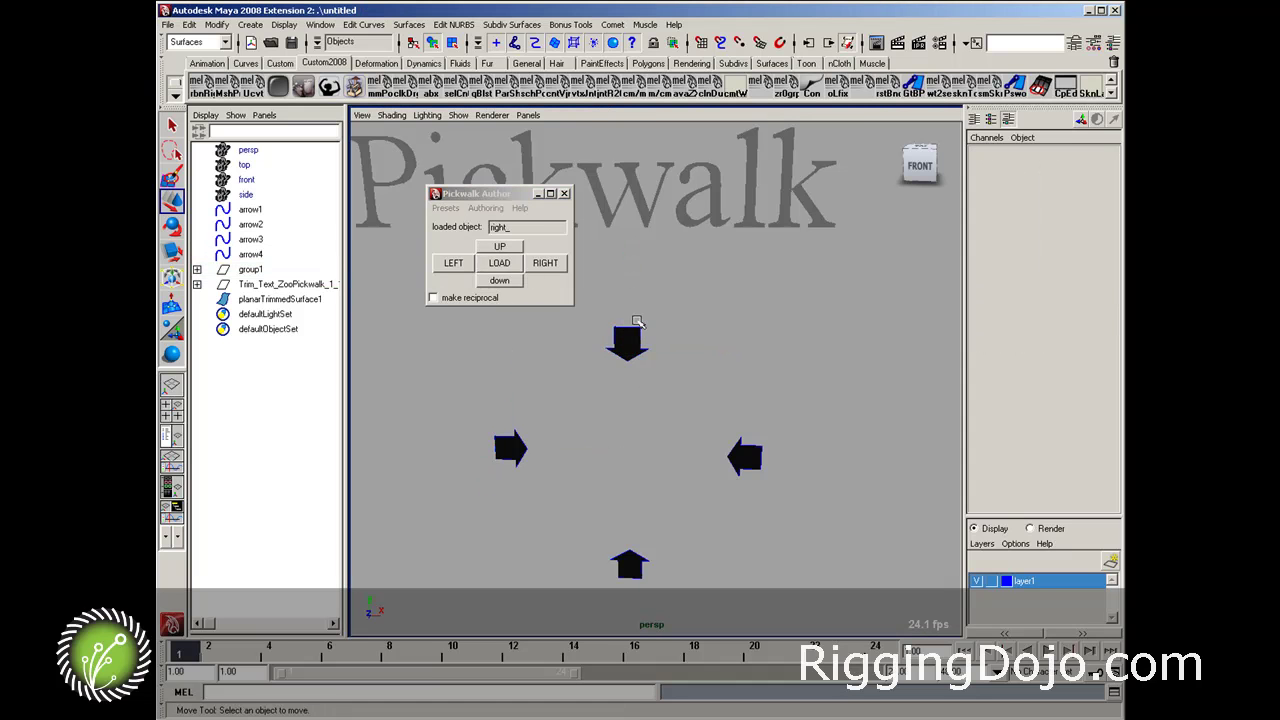
drag(637, 322, 629, 371)
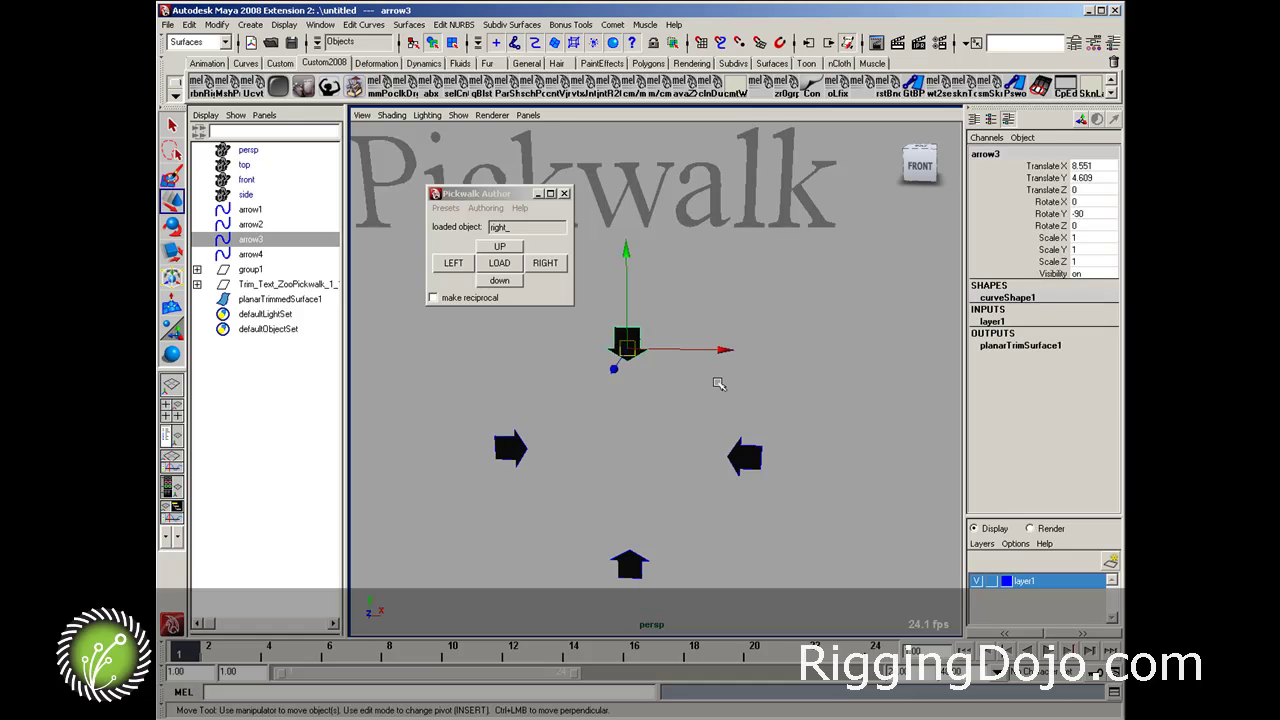
click(675, 387)
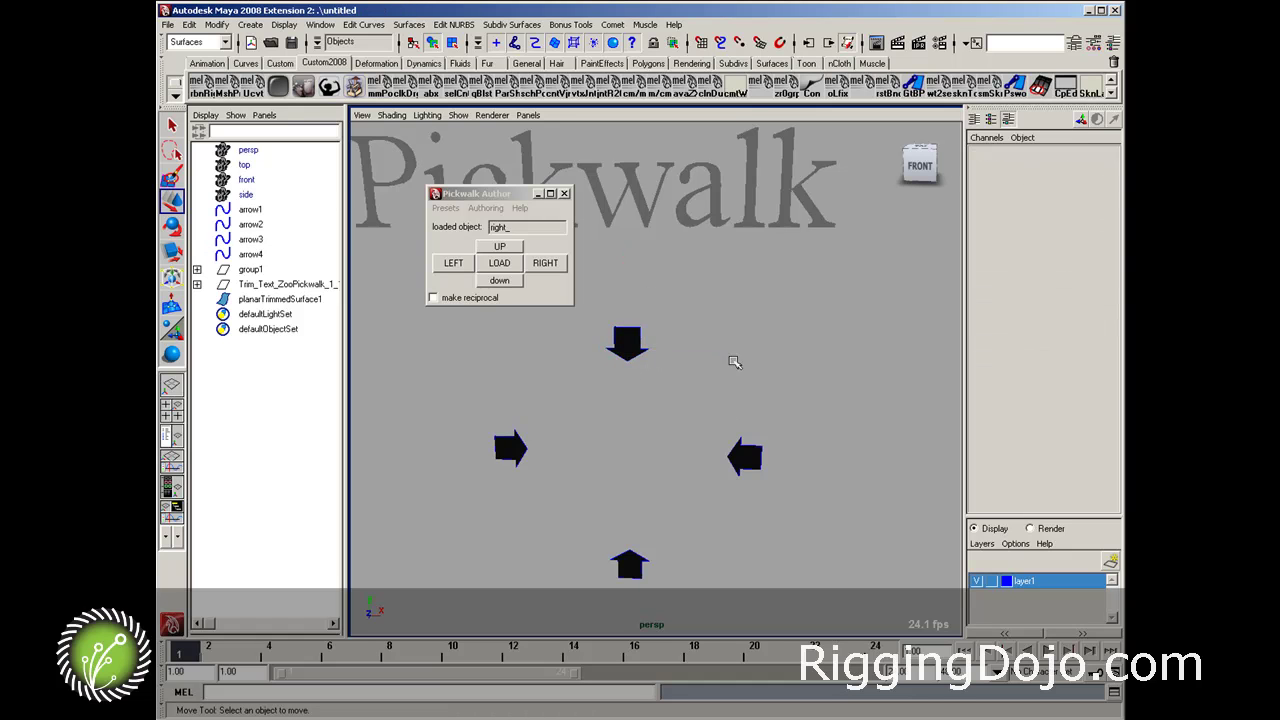
Step: Test the sideways pickwalk from the arrow named left to right_, and clear the selection
alt+right_drag(769, 367, 680, 451)
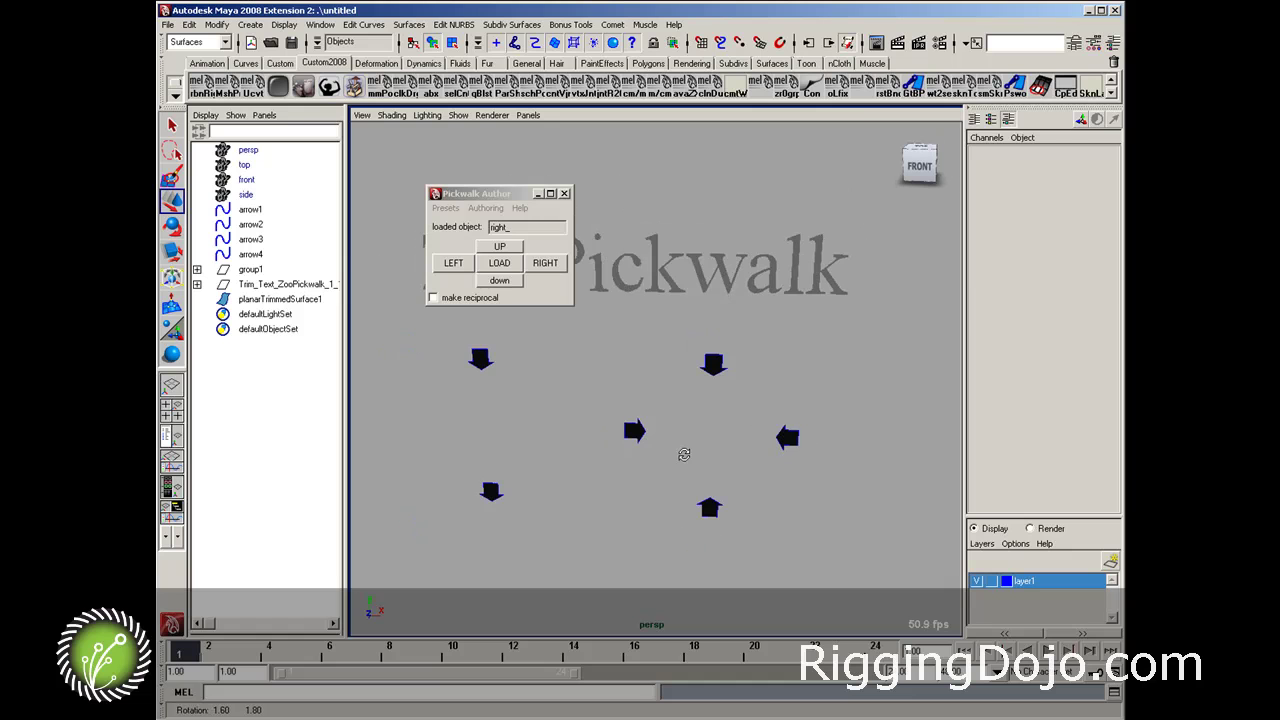
click(787, 439)
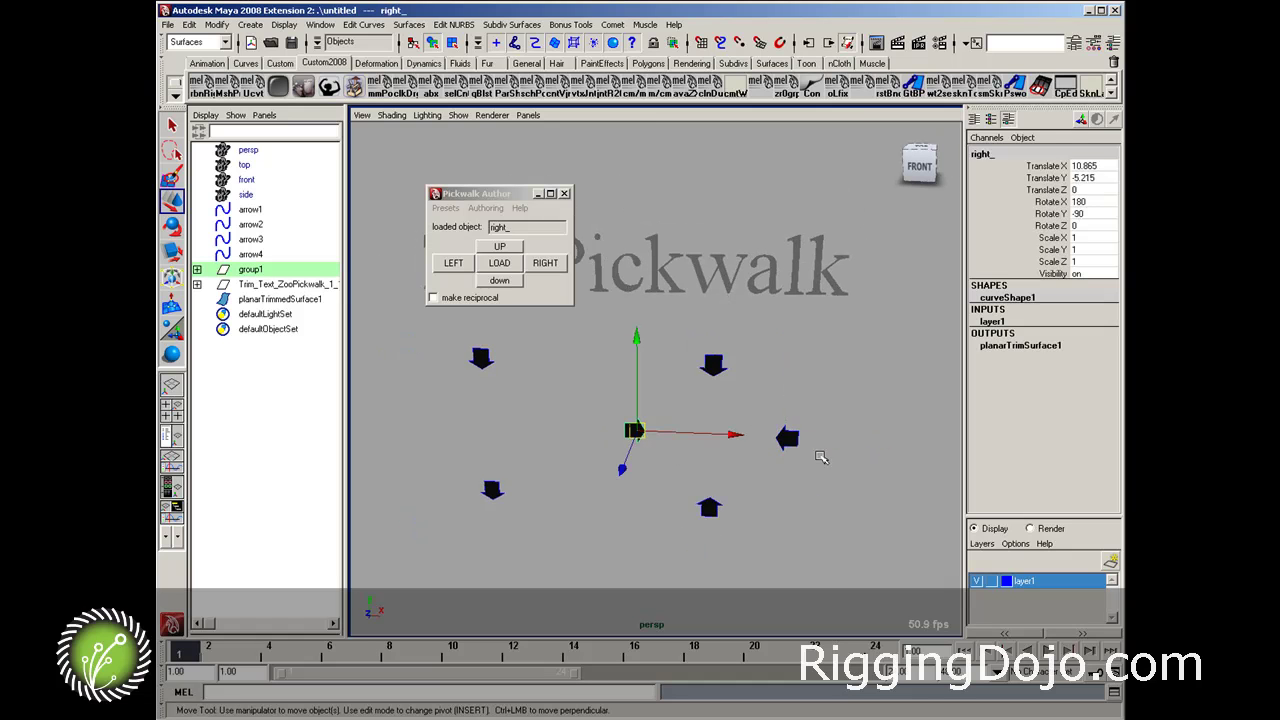
click(825, 462)
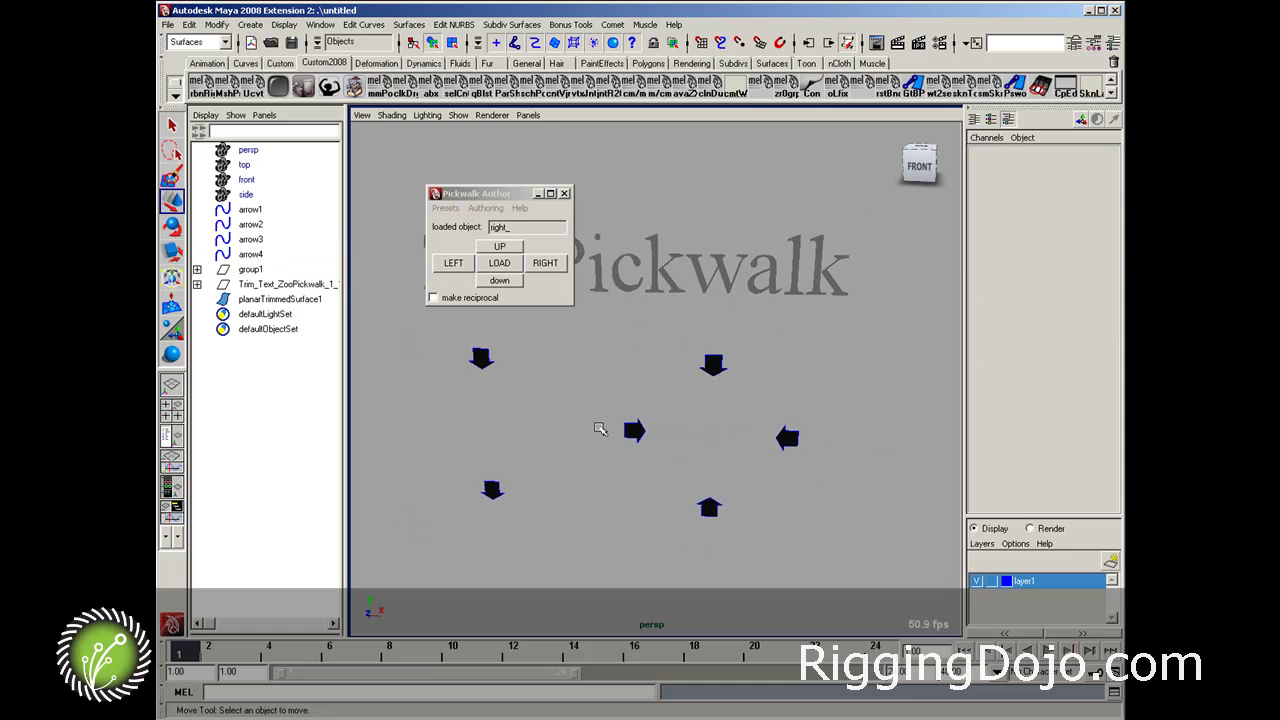
Step: Test the pickwalk down and up between arrow1 and arrow2, and clear the selection
key(Down)
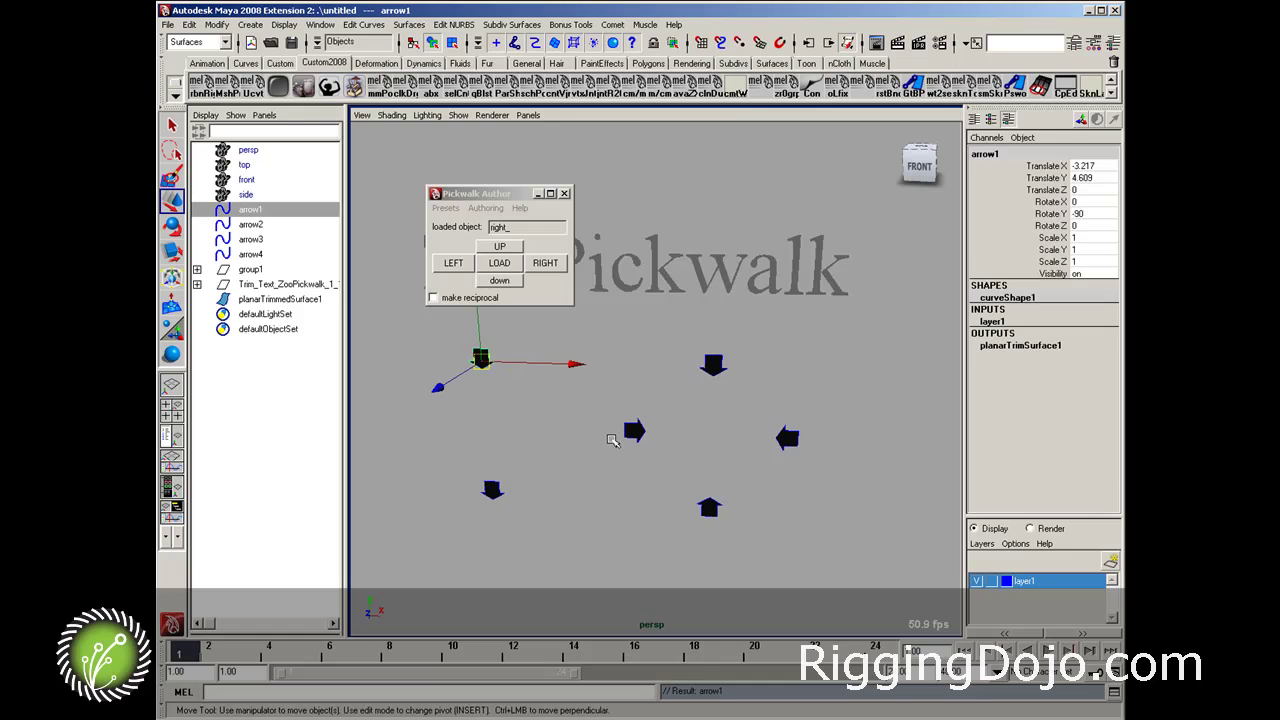
key(Down)
key(Up)
key(Down)
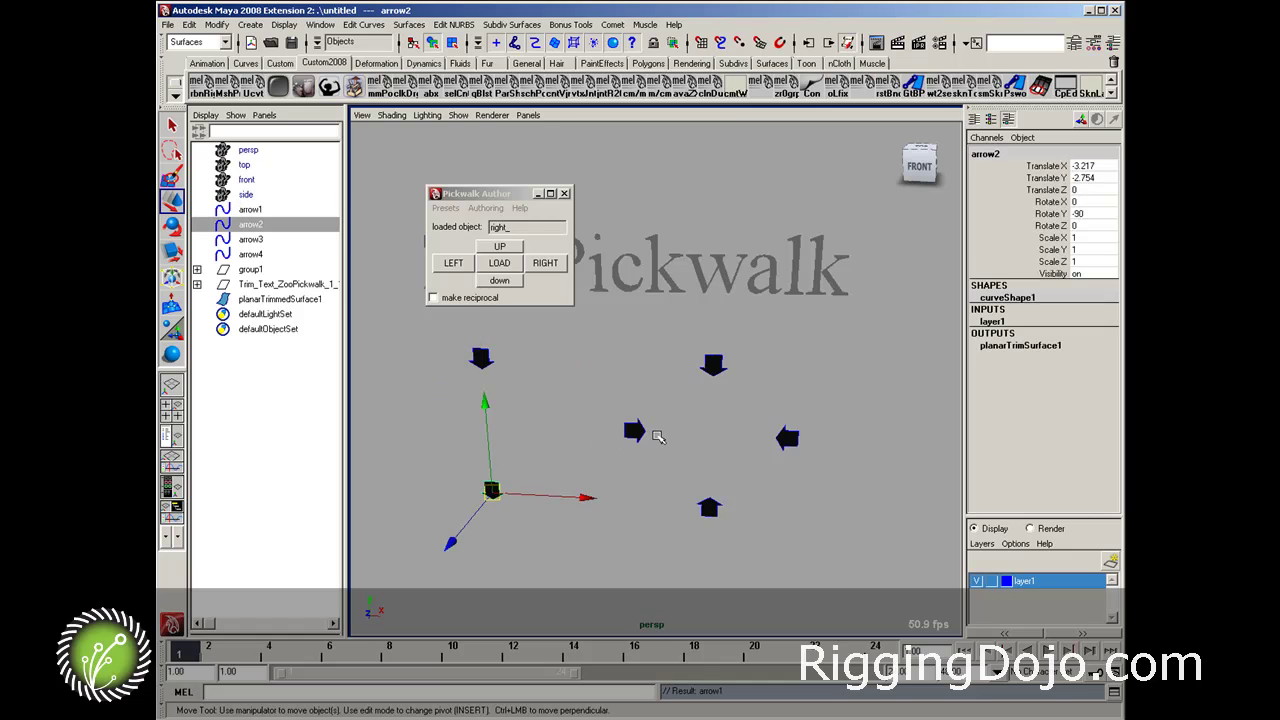
key(Up)
click(553, 405)
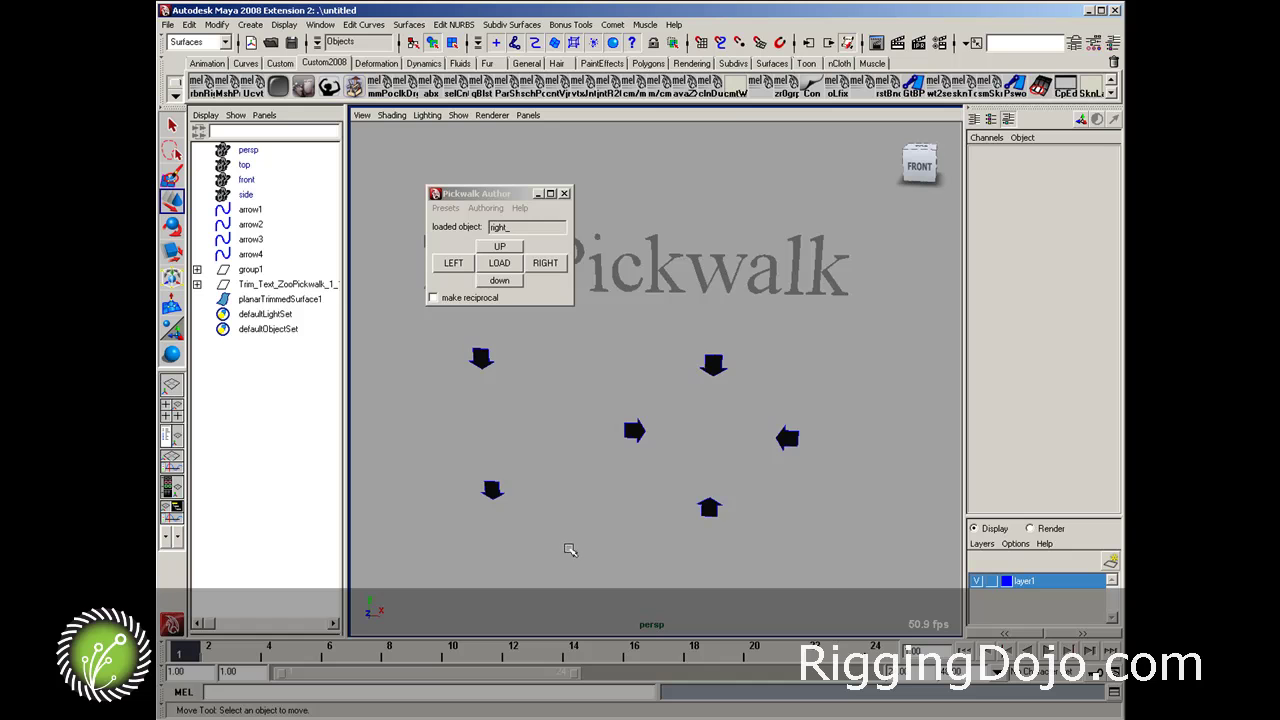